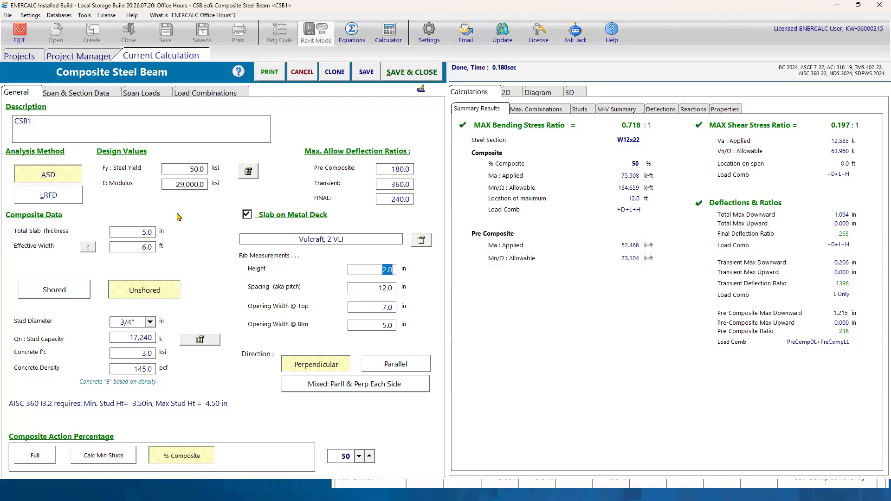
Examine the beam's 2D cross section and the guidance on calculating the slab's effective width.
{"action": "left_click", "coordinate": [506, 92]}
{"action": "left_click", "coordinate": [538, 114]}
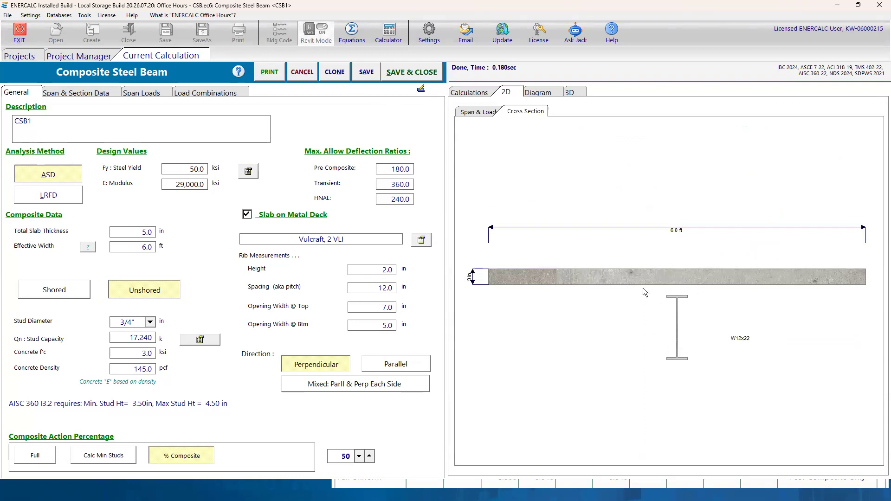
{"action": "left_click", "coordinate": [90, 250]}
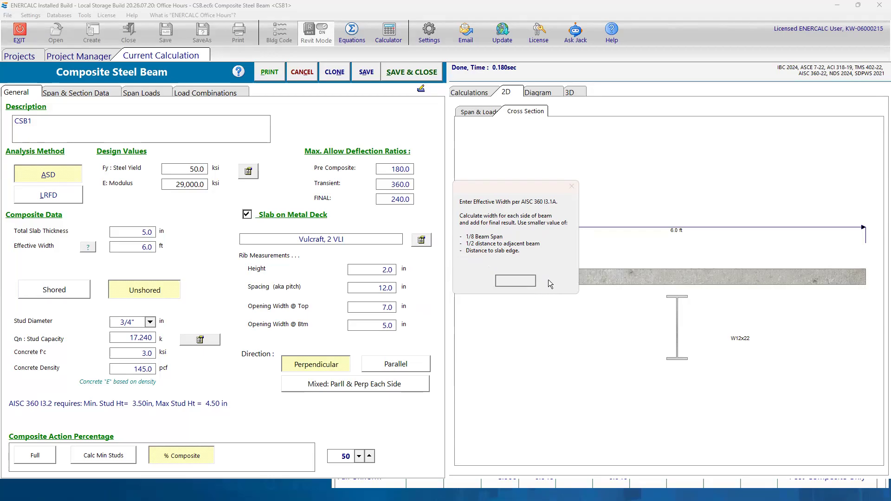
{"action": "left_click", "coordinate": [515, 280]}
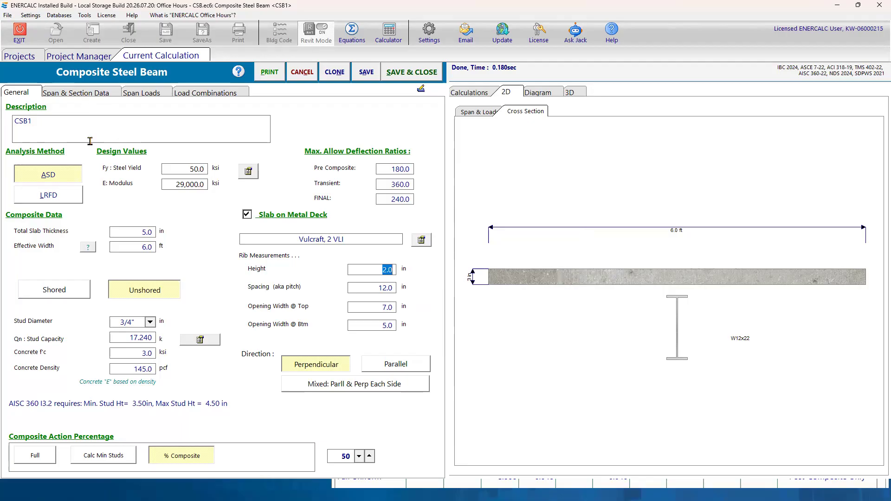
Inspect the slab tributary width in the span loads and return to the general beam data.
{"action": "left_click", "coordinate": [140, 95]}
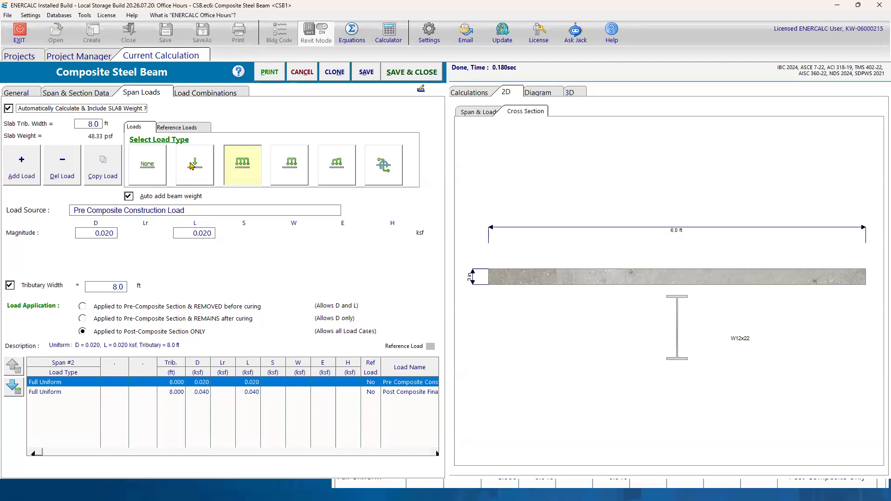
{"action": "left_click", "coordinate": [88, 124]}
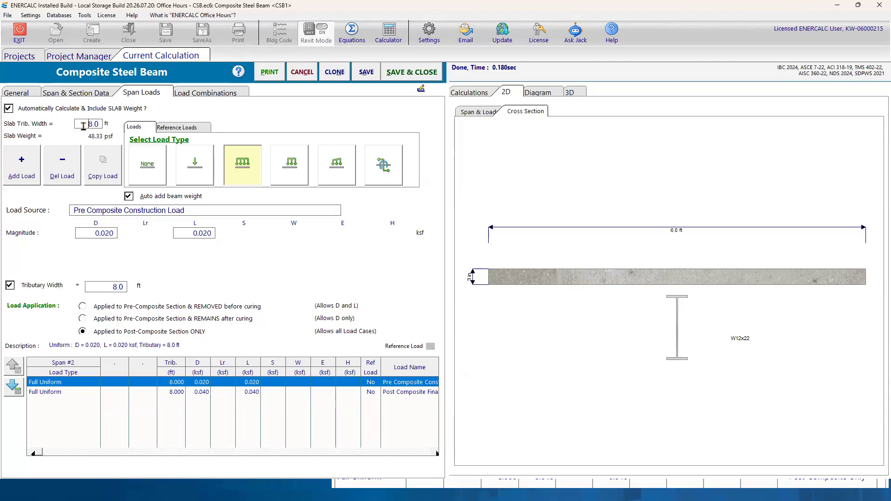
{"action": "left_click", "coordinate": [15, 92]}
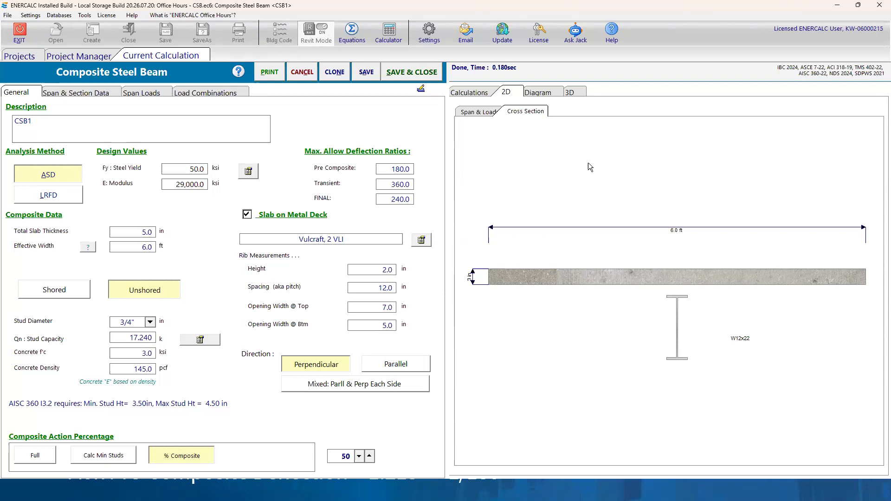
Add a partial uniform span load with the load source "uneven loading".
{"action": "left_click", "coordinate": [150, 95]}
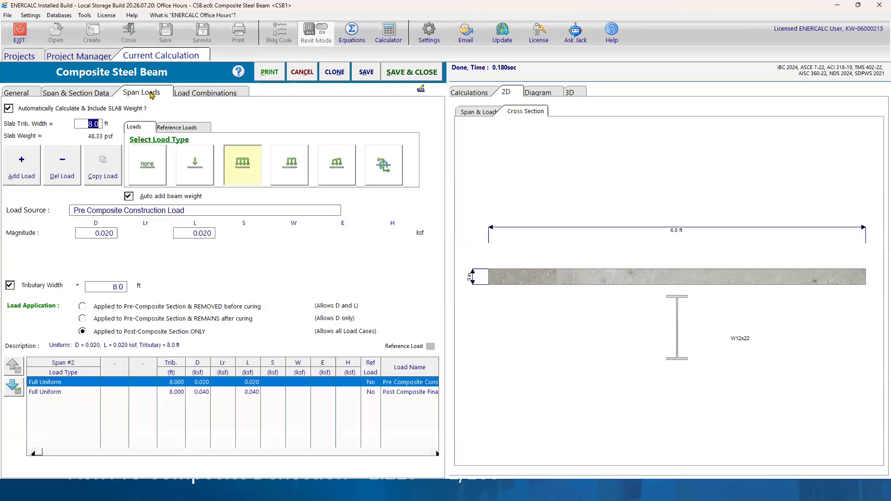
{"action": "left_click", "coordinate": [21, 178]}
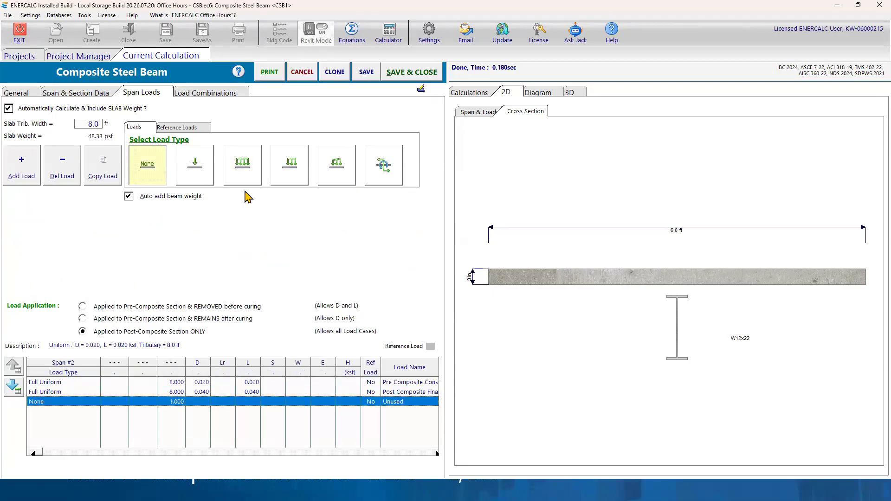
{"action": "left_click", "coordinate": [288, 171]}
{"action": "double_click", "coordinate": [107, 208]}
{"action": "type", "text": "uneve"}
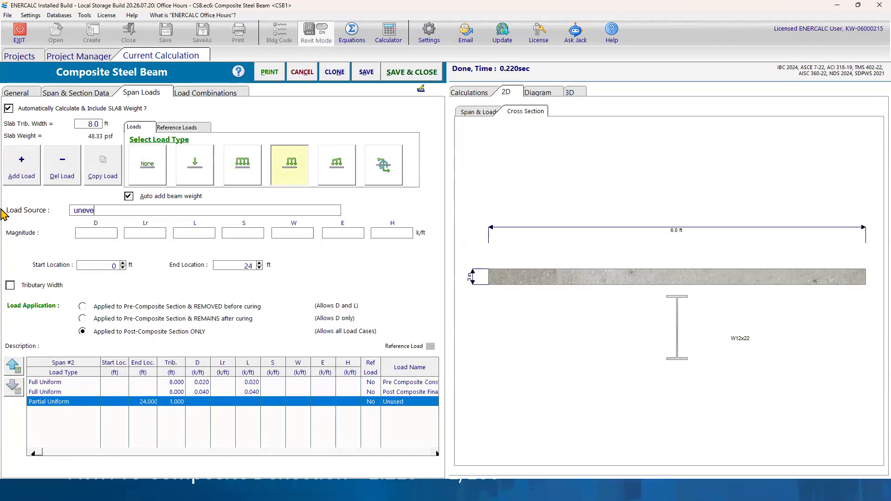
{"action": "type", "text": "n loading"}
Set the uneven load to start at 6 ft and end at 18 ft along the span.
{"action": "left_click", "coordinate": [104, 265]}
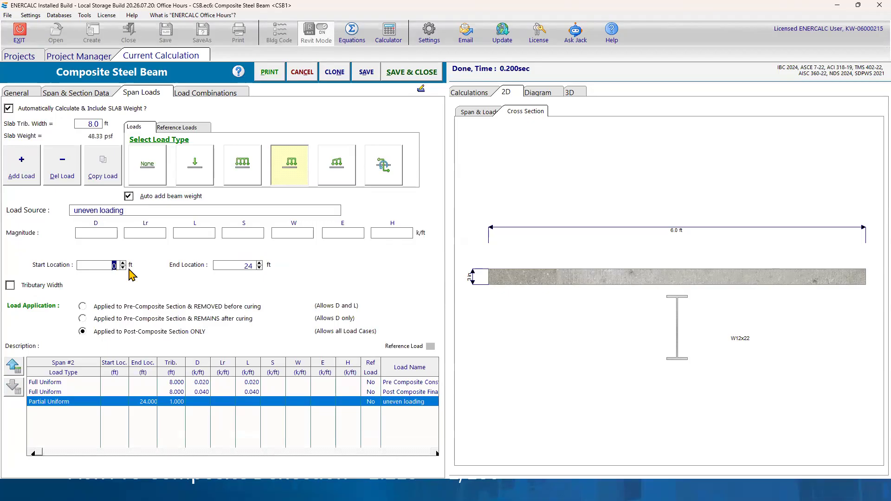
{"action": "type", "text": "6"}
{"action": "left_click", "coordinate": [238, 268]}
{"action": "type", "text": "18"}
Set the uneven load's dead load magnitude to 0.10 k/ft.
{"action": "left_click", "coordinate": [95, 234]}
{"action": "type", "text": "0."}
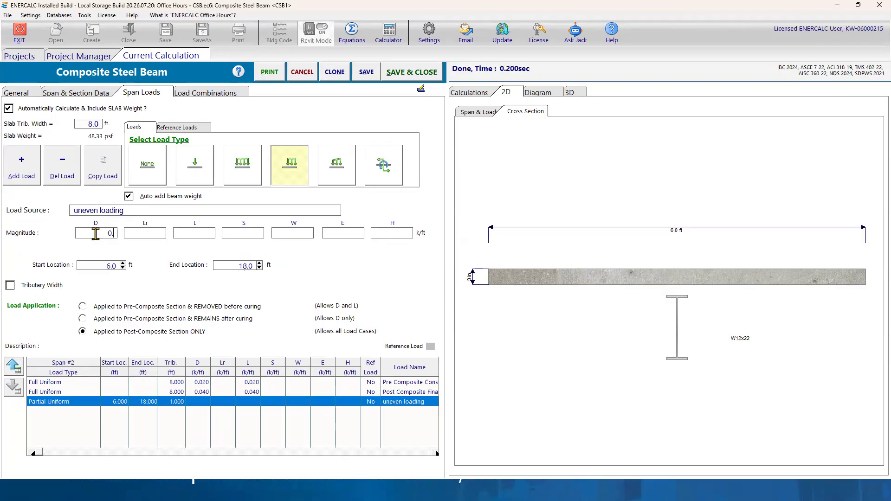
{"action": "type", "text": "010"}
{"action": "key", "text": "Tab"}
{"action": "left_click_drag", "start_coordinate": [101, 235], "coordinate": [142, 238]}
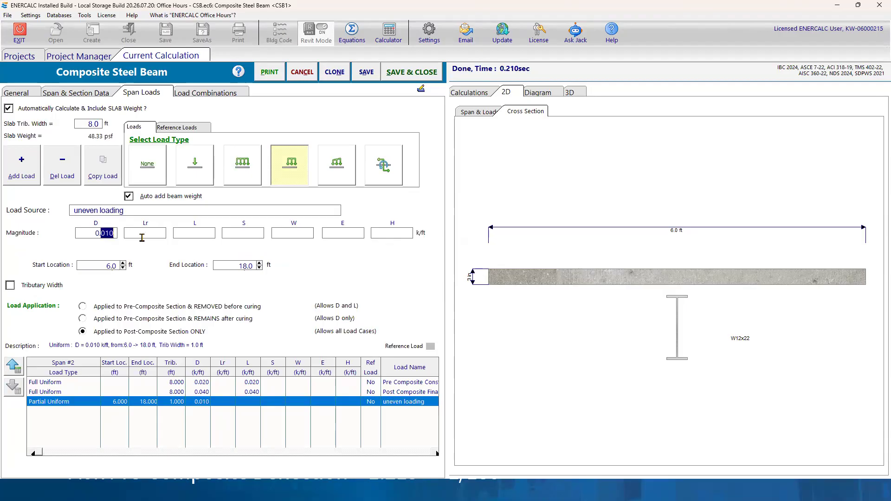
{"action": "type", "text": "10"}
{"action": "key", "text": "Tab"}
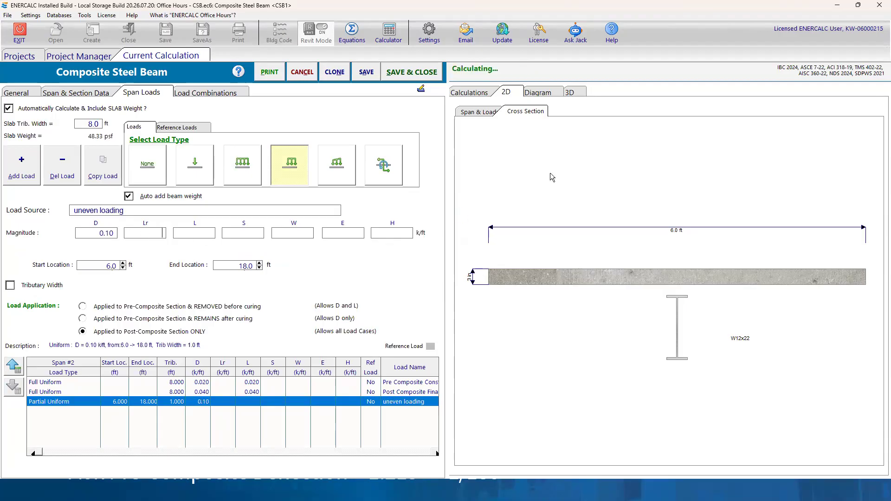
Display the 2D span and loads diagram and raise the uneven load's graphic further above the beam.
{"action": "left_click", "coordinate": [485, 88]}
{"action": "left_click", "coordinate": [509, 94]}
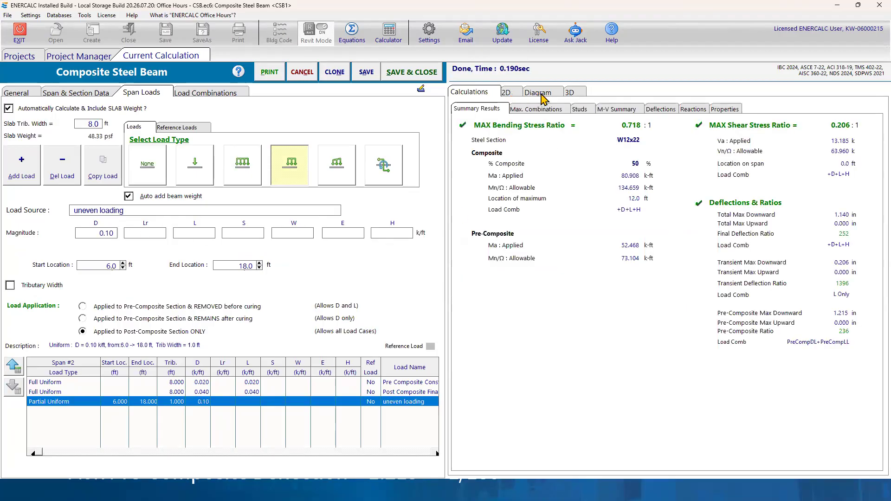
{"action": "left_click", "coordinate": [540, 95]}
{"action": "left_click", "coordinate": [511, 93]}
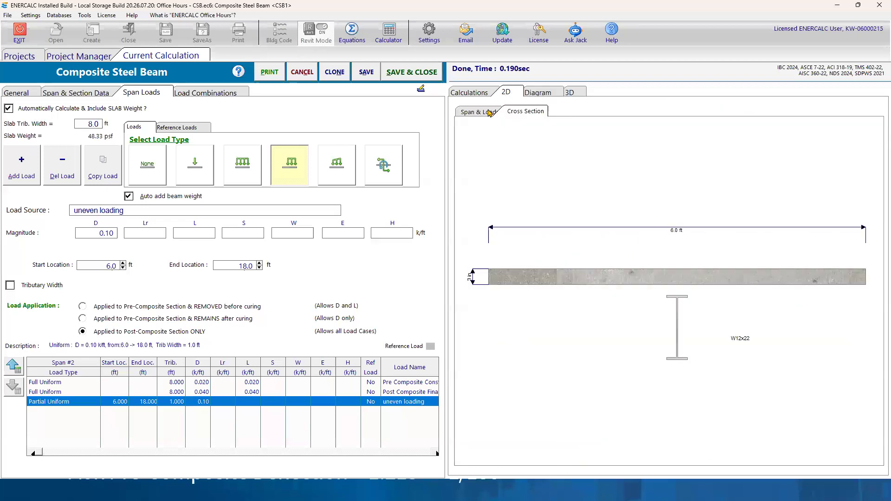
{"action": "left_click", "coordinate": [488, 114]}
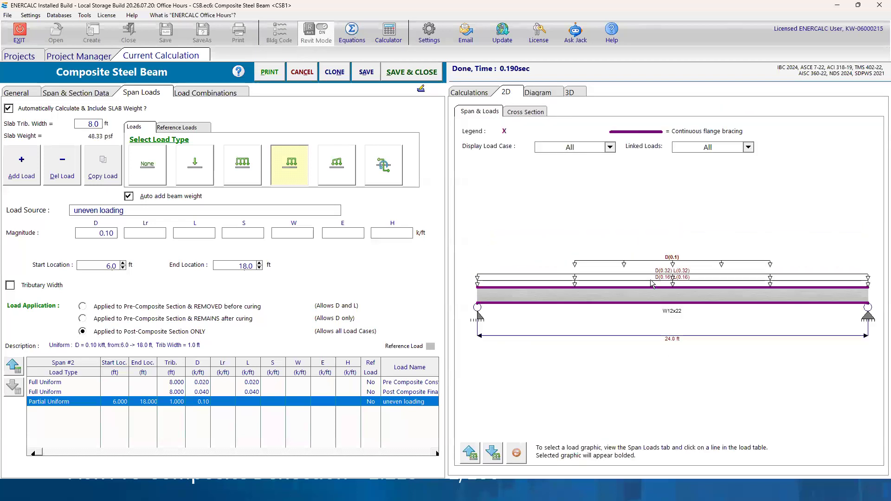
{"action": "left_click", "coordinate": [466, 460]}
{"action": "left_click", "coordinate": [466, 459]}
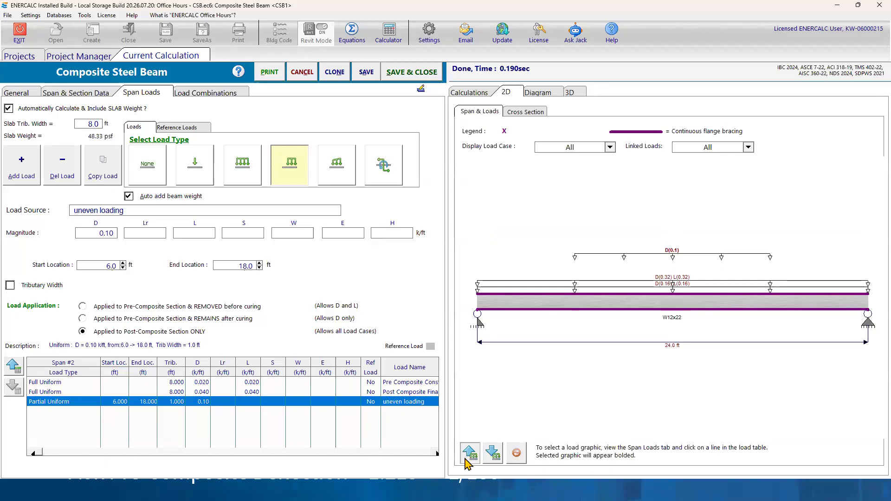
{"action": "left_click", "coordinate": [467, 459]}
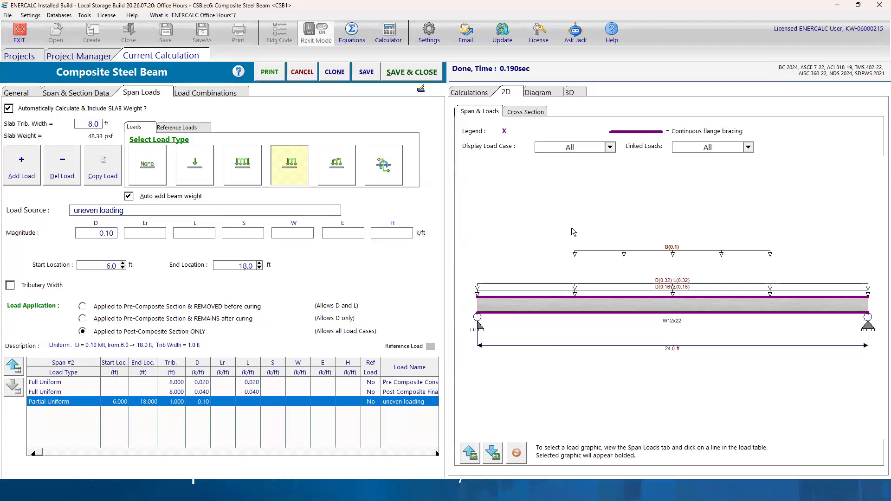
Apply the uneven load to the pre-composite section so it remains after curing, and review the summary results.
{"action": "left_click", "coordinate": [95, 234]}
{"action": "left_click", "coordinate": [211, 319]}
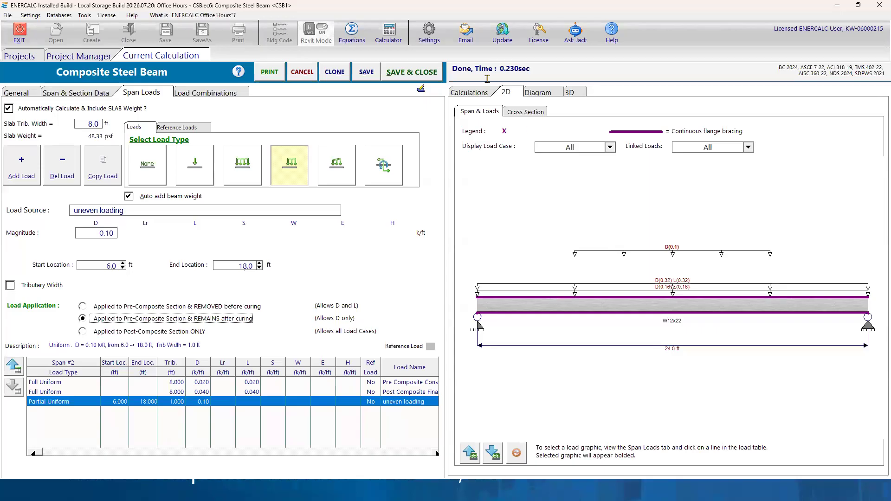
{"action": "left_click", "coordinate": [474, 95]}
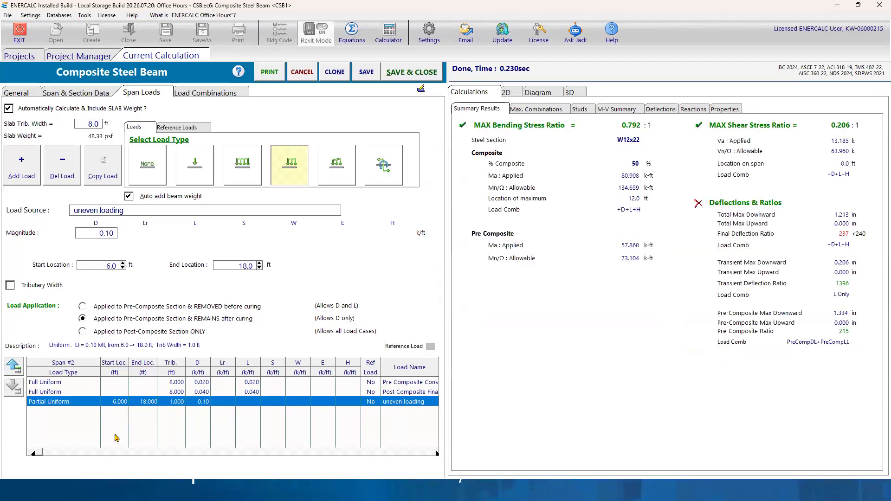
Delete the partial uniform "uneven loading" load from the span.
{"action": "left_click", "coordinate": [51, 404]}
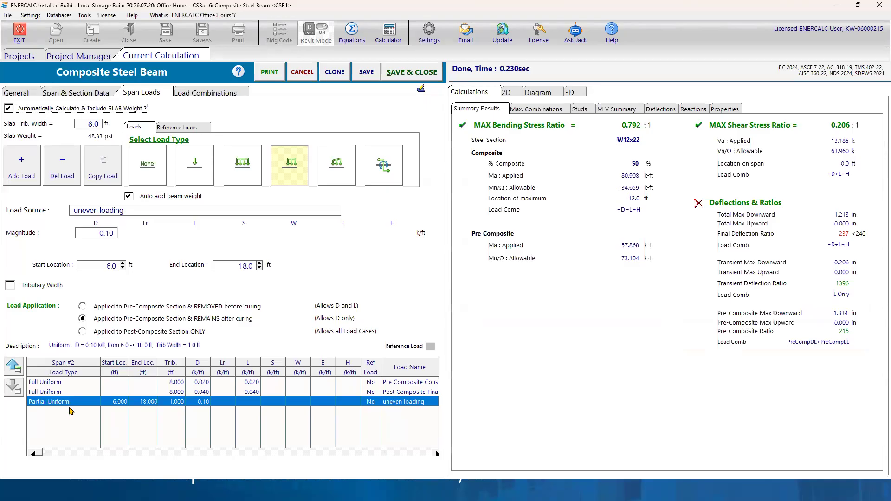
{"action": "left_click", "coordinate": [60, 170]}
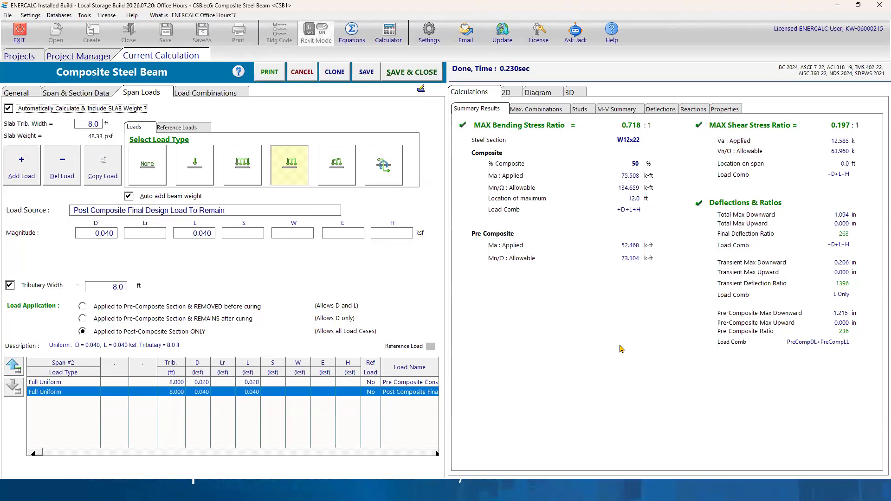
Look through the deflections by load combination, including Pre-Composite Total, and return to the summary results.
{"action": "left_click", "coordinate": [659, 110]}
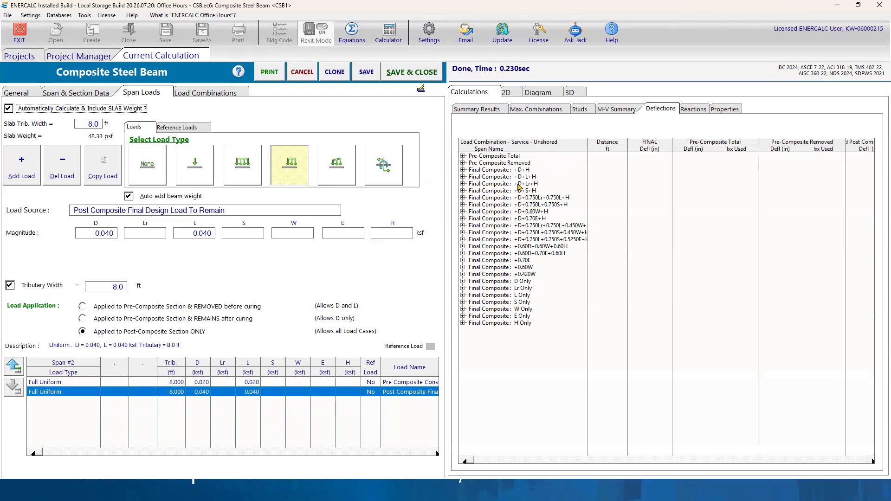
{"action": "left_click", "coordinate": [501, 157]}
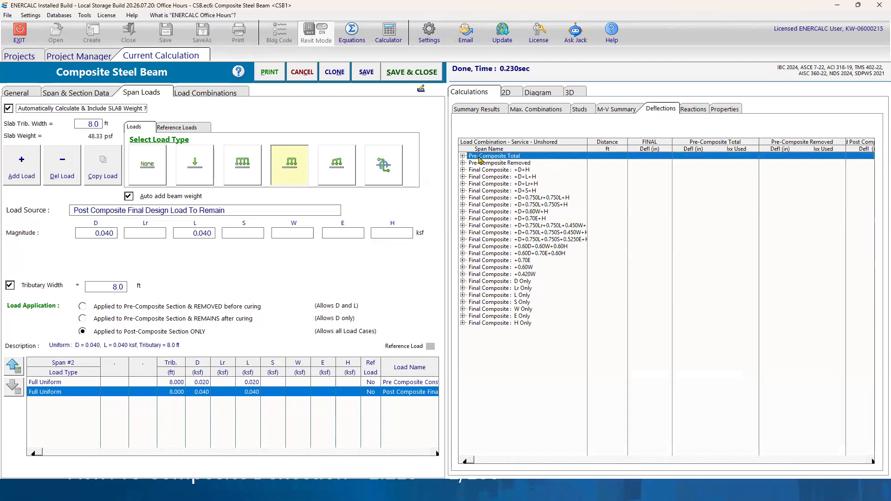
{"action": "left_click", "coordinate": [480, 110]}
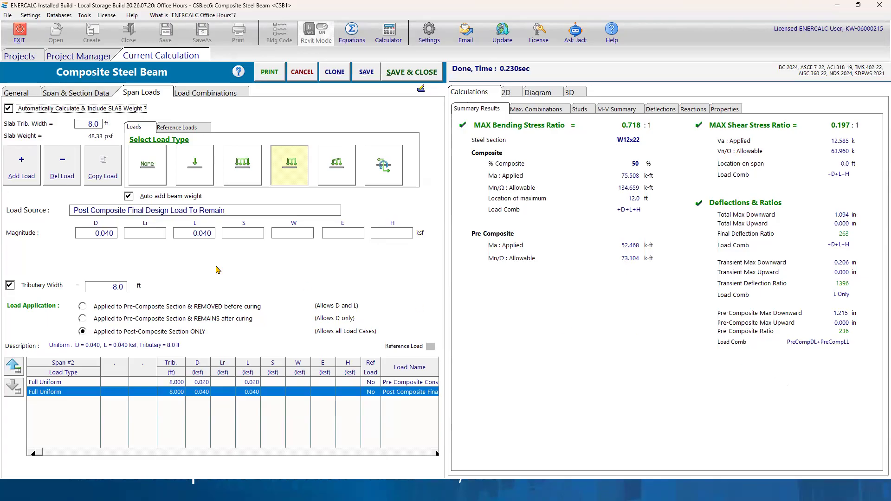
Set the slab's effective width to 3 ft and check the shear stud requirements and summary results.
{"action": "left_click", "coordinate": [26, 95]}
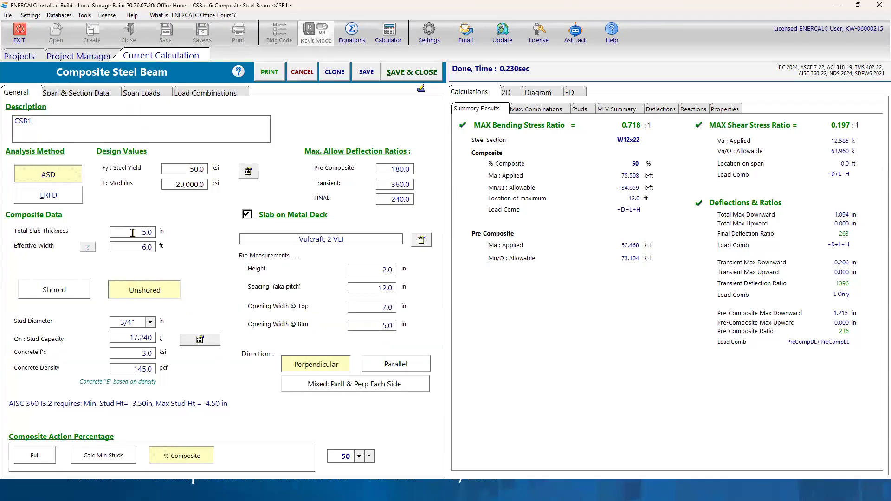
{"action": "left_click_drag", "start_coordinate": [138, 250], "coordinate": [157, 250]}
{"action": "type", "text": "3"}
{"action": "left_click", "coordinate": [132, 229]}
{"action": "left_click_drag", "start_coordinate": [133, 247], "coordinate": [160, 249]}
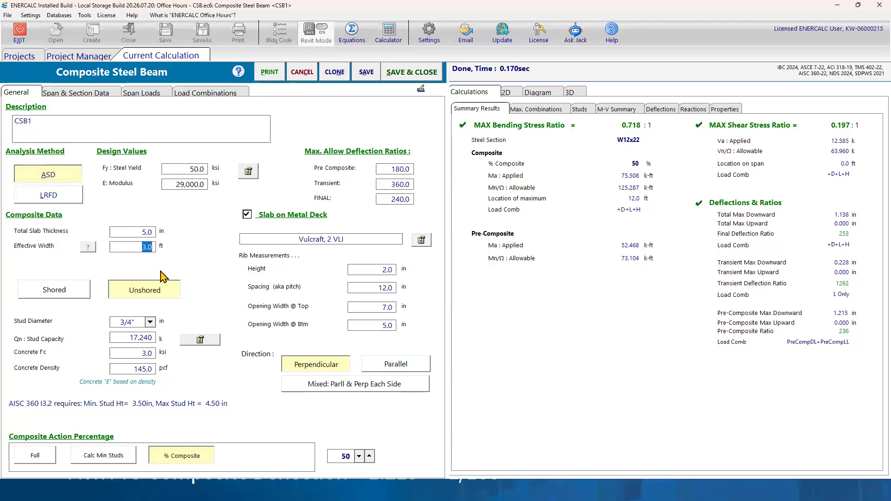
{"action": "left_click", "coordinate": [579, 111]}
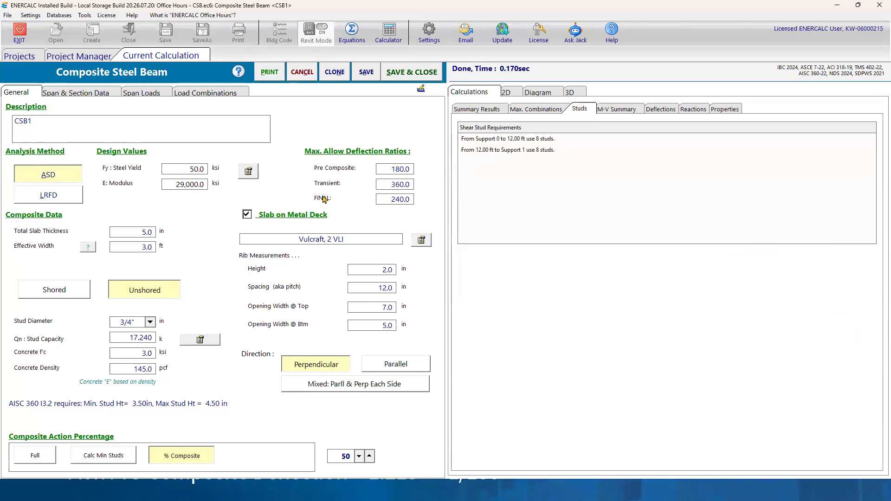
{"action": "left_click", "coordinate": [474, 109]}
Set the slab's effective width back to 6 ft.
{"action": "left_click_drag", "start_coordinate": [177, 250], "coordinate": [187, 280]}
{"action": "type", "text": "6"}
{"action": "left_click", "coordinate": [131, 232]}
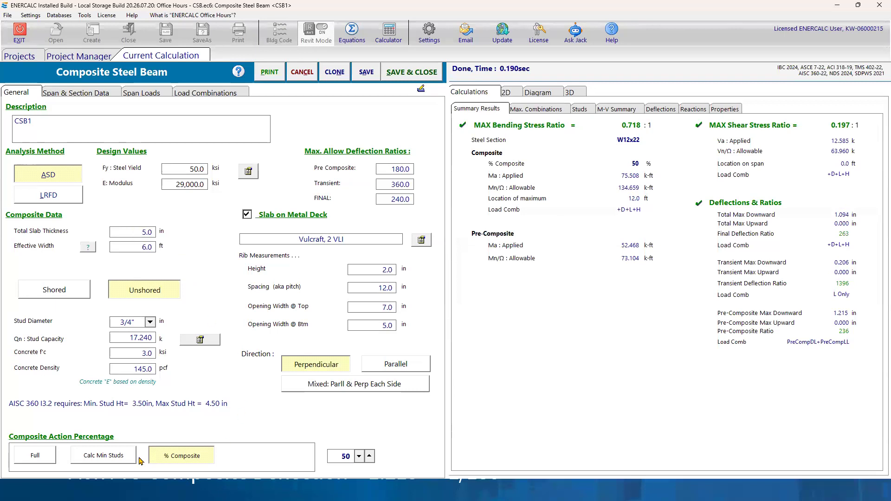
Compare the minimum-studs and full composite action options, and restore the 50 % composite setting.
{"action": "left_click", "coordinate": [119, 457]}
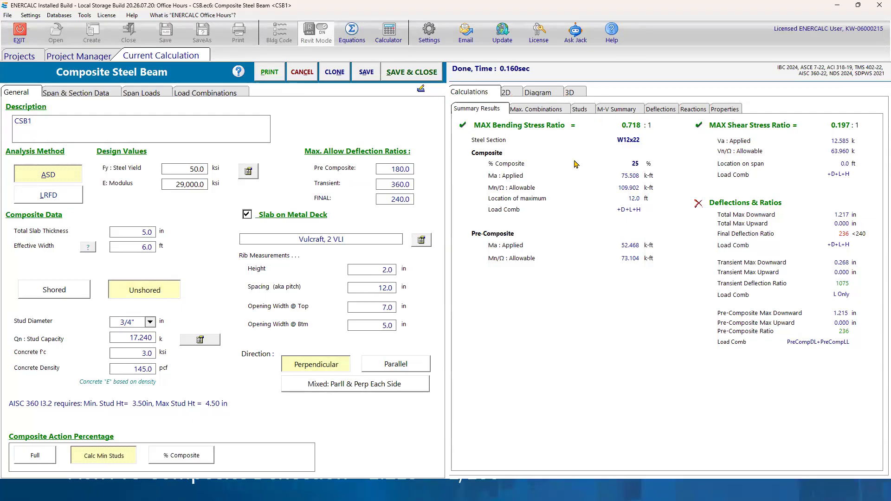
{"action": "left_click", "coordinate": [45, 460]}
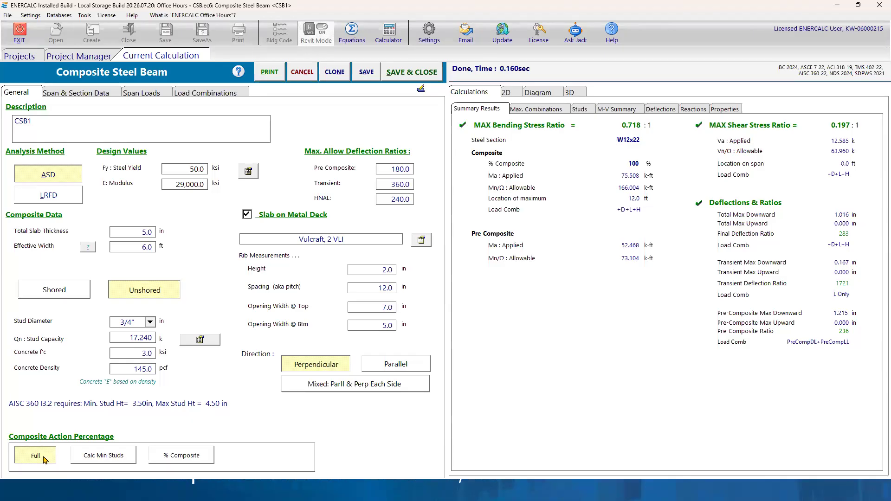
{"action": "left_click", "coordinate": [91, 462]}
{"action": "left_click", "coordinate": [183, 457]}
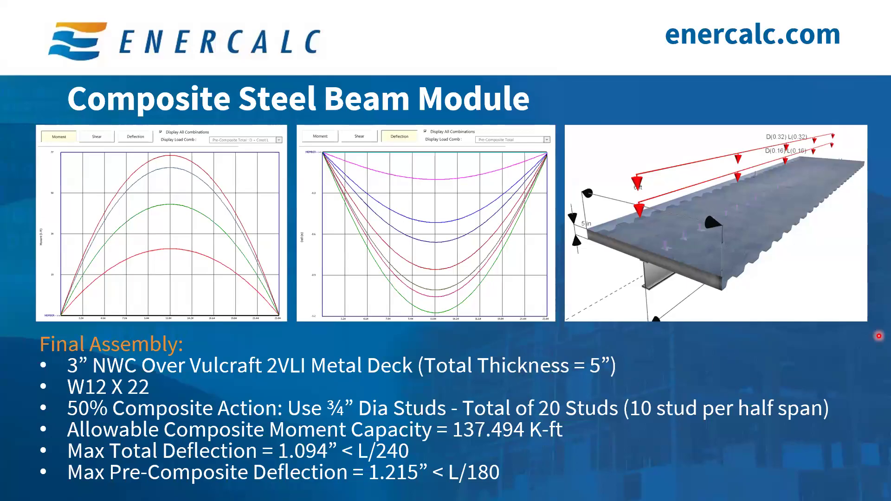
Switch from the presentation back to ENERCALC and examine the stud requirements and the section properties by percentage of composite action.
{"action": "key", "text": "alt+Tab"}
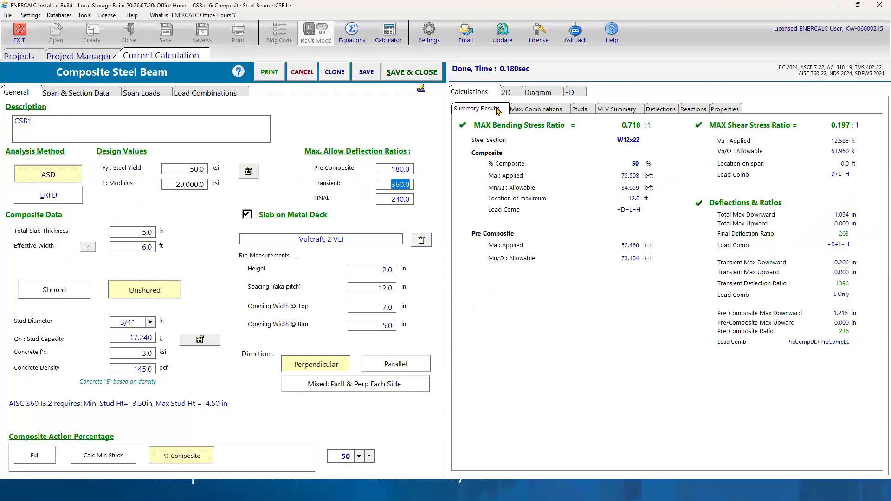
{"action": "left_click", "coordinate": [579, 109]}
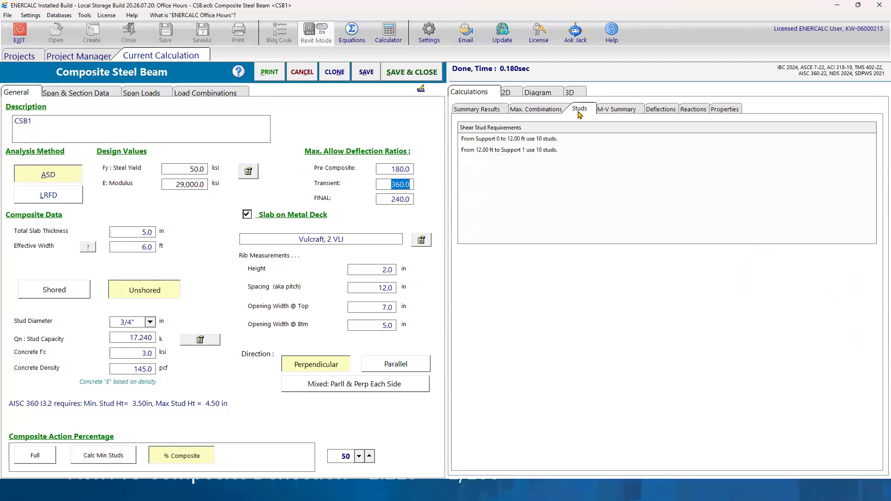
{"action": "left_click", "coordinate": [728, 111]}
{"action": "left_click", "coordinate": [600, 161]}
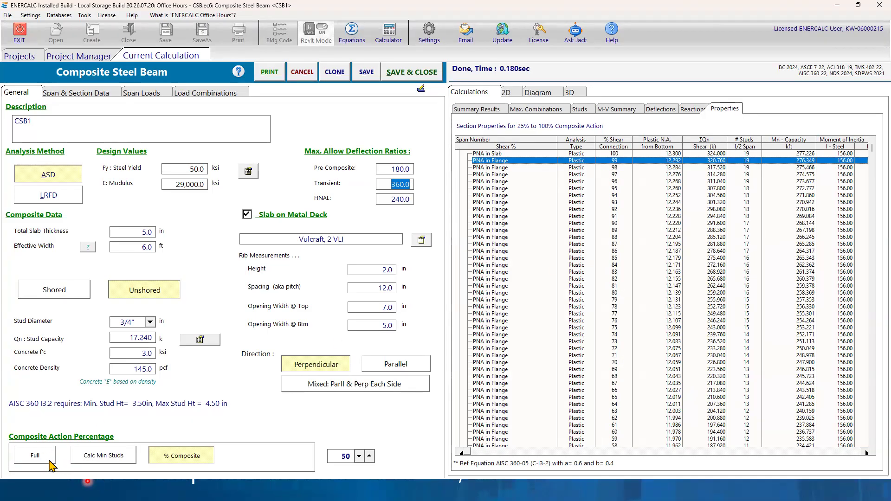
Try full composite action, check its summary results and stud requirements, and restore the 50 % composite setting.
{"action": "left_click", "coordinate": [474, 111]}
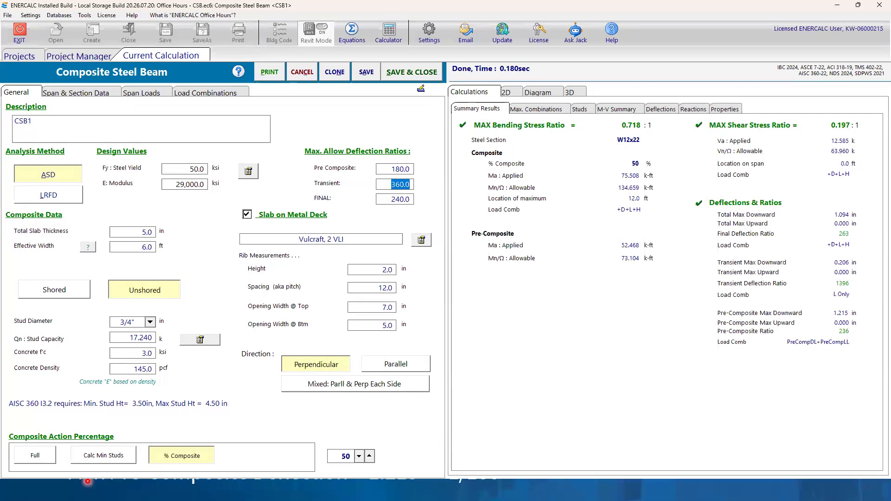
{"action": "left_click", "coordinate": [50, 462]}
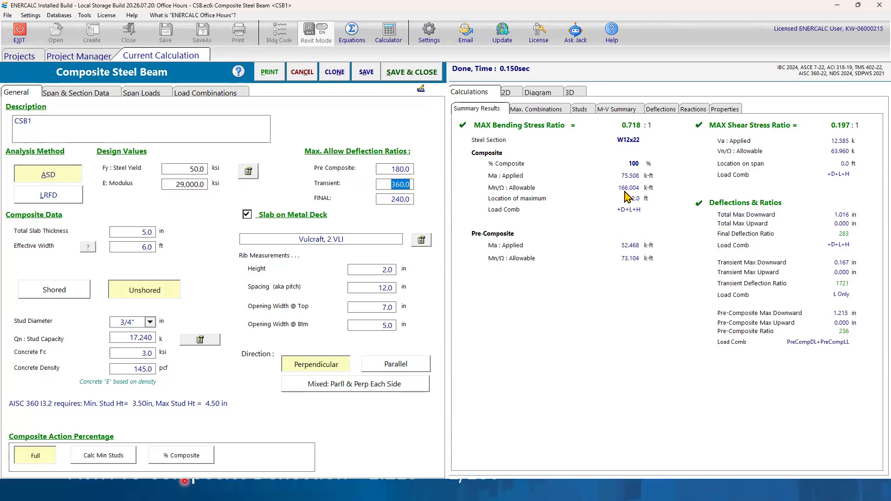
{"action": "left_click", "coordinate": [580, 110]}
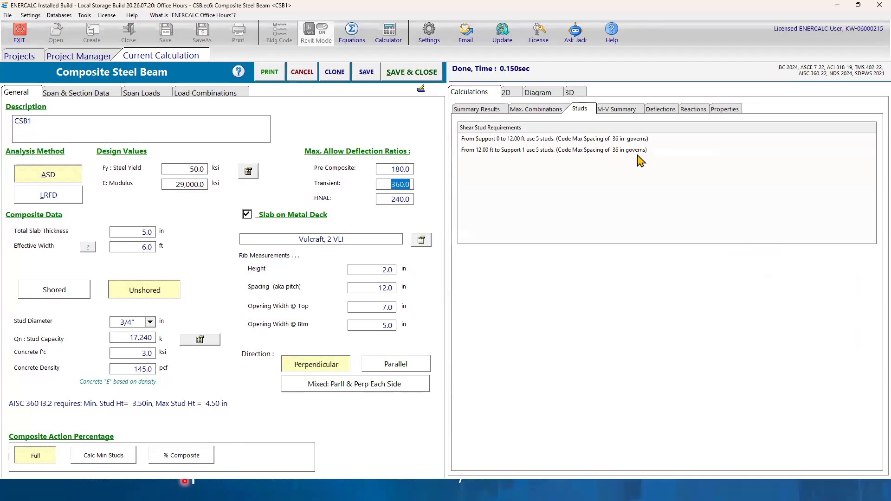
{"action": "left_click", "coordinate": [483, 110]}
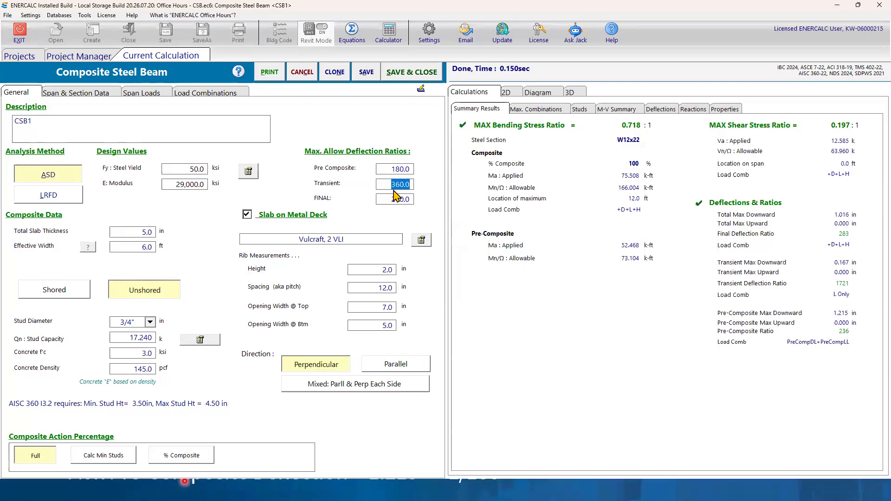
{"action": "left_click", "coordinate": [114, 458]}
{"action": "left_click", "coordinate": [184, 456]}
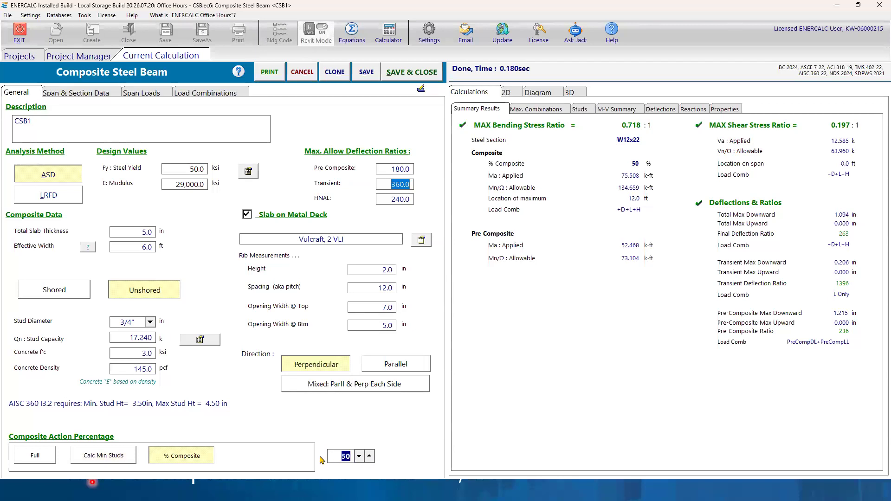
Try composite action percentages of 30 %, 50 % and 25 % to compare the summary results.
{"action": "type", "text": "30"}
{"action": "left_click", "coordinate": [128, 128]}
{"action": "left_click_drag", "start_coordinate": [338, 454], "coordinate": [392, 455]}
{"action": "type", "text": "50"}
{"action": "left_click", "coordinate": [188, 137]}
{"action": "left_click_drag", "start_coordinate": [339, 456], "coordinate": [381, 461]}
{"action": "type", "text": "25"}
{"action": "left_click", "coordinate": [212, 125]}
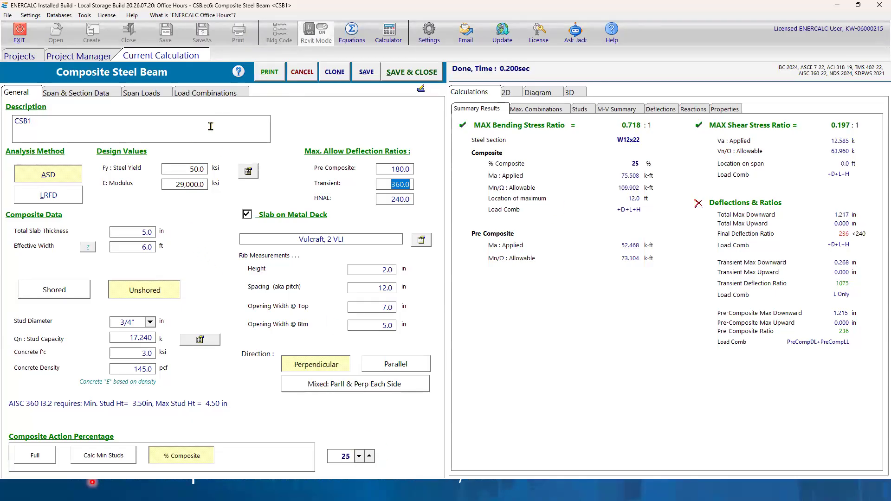
Try 50 % and 75 % composite action, and check the shear stud requirements for 75 %.
{"action": "left_click_drag", "start_coordinate": [330, 456], "coordinate": [370, 461]}
{"action": "left_click", "coordinate": [177, 133]}
{"action": "left_click", "coordinate": [344, 457]}
{"action": "type", "text": "50"}
{"action": "left_click_drag", "start_coordinate": [334, 452], "coordinate": [404, 471]}
{"action": "type", "text": "75"}
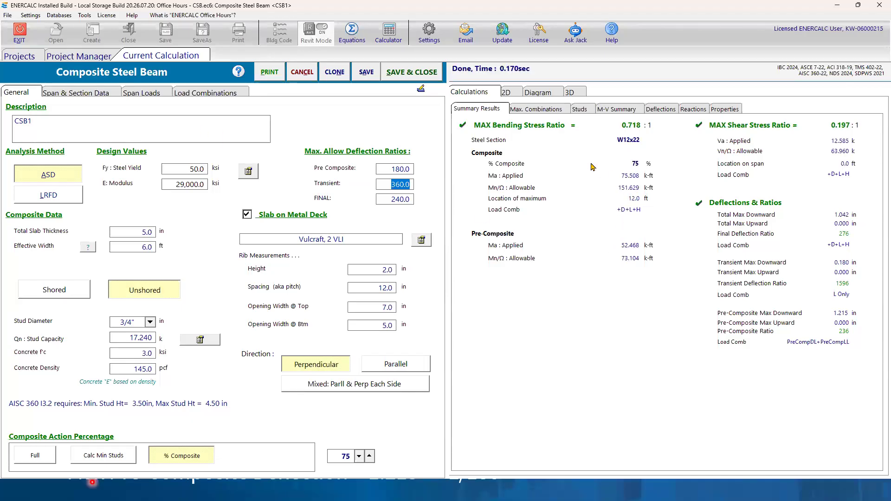
{"action": "left_click", "coordinate": [585, 113]}
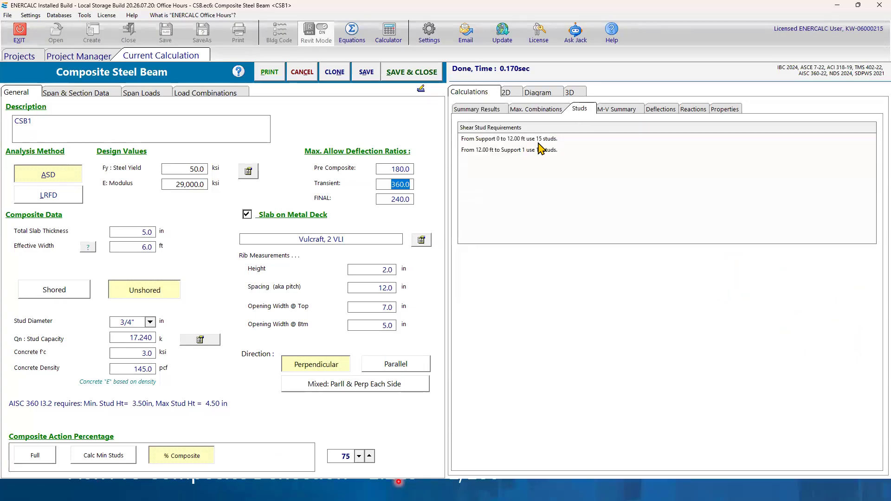
Examine the section properties and stud counts across shear connection percentages, and recheck the shear stud requirements.
{"action": "left_click", "coordinate": [339, 457]}
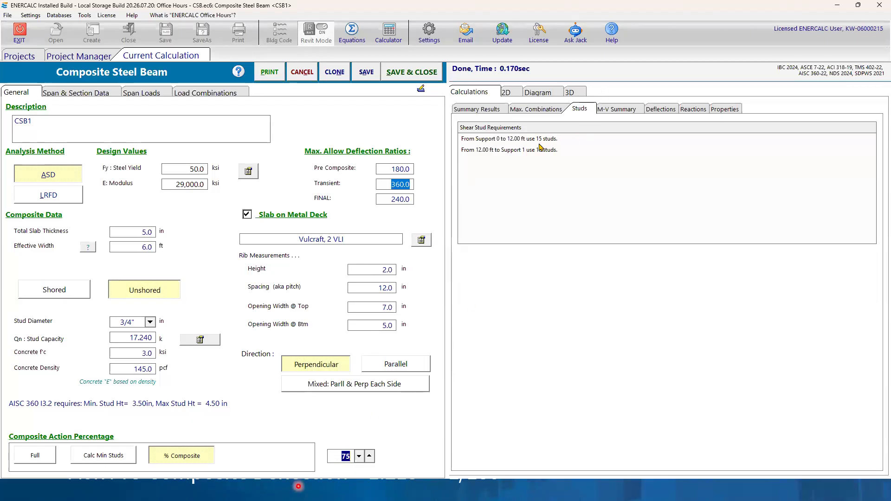
{"action": "left_click", "coordinate": [723, 110]}
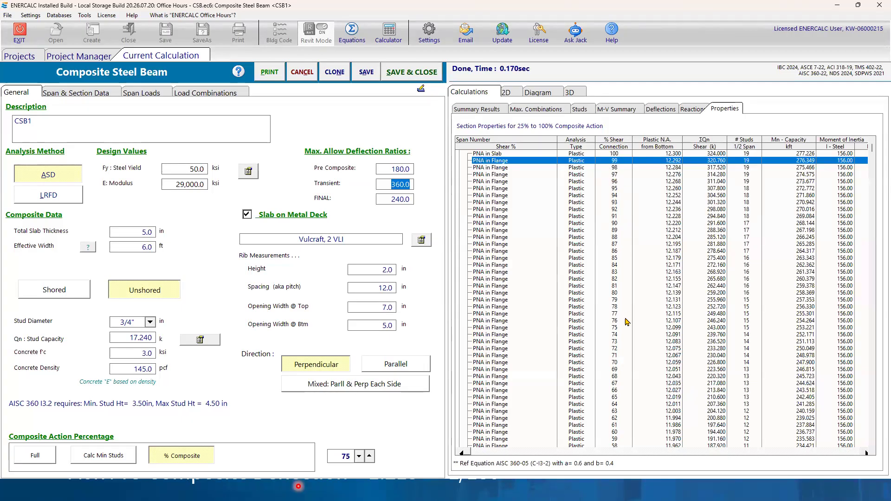
{"action": "left_click", "coordinate": [615, 155]}
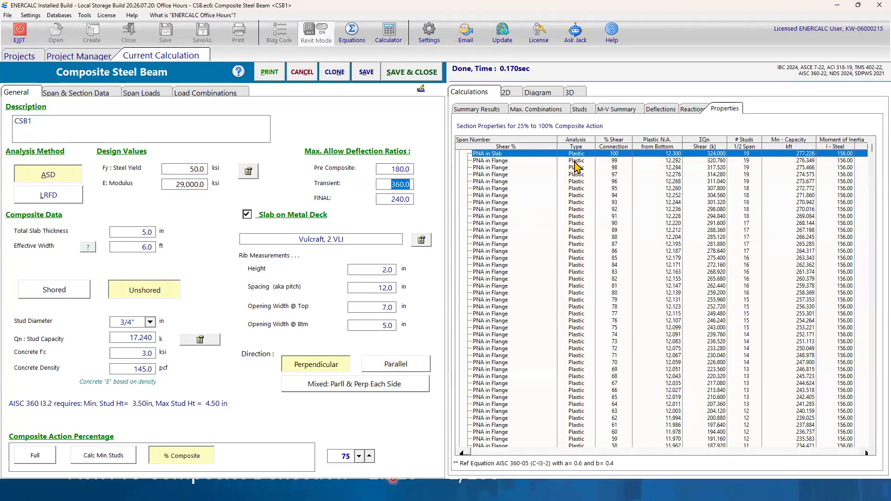
{"action": "left_click", "coordinate": [615, 168]}
{"action": "left_click", "coordinate": [616, 173]}
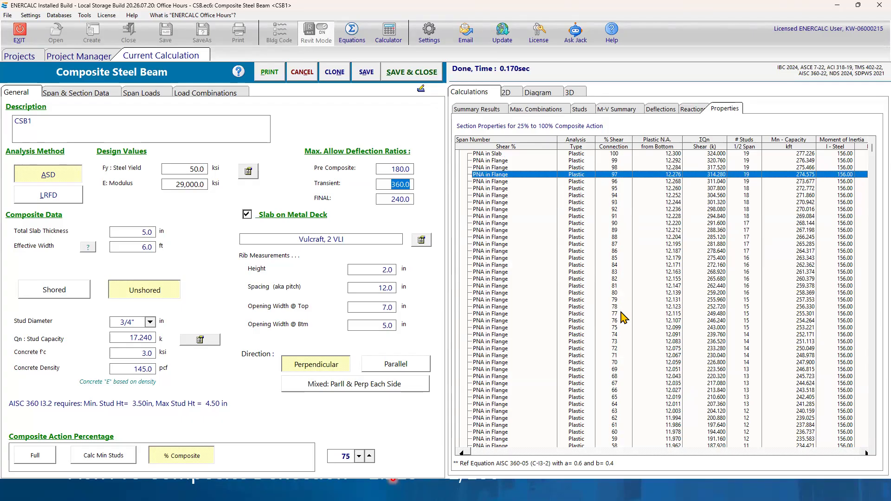
{"action": "left_click", "coordinate": [615, 327]}
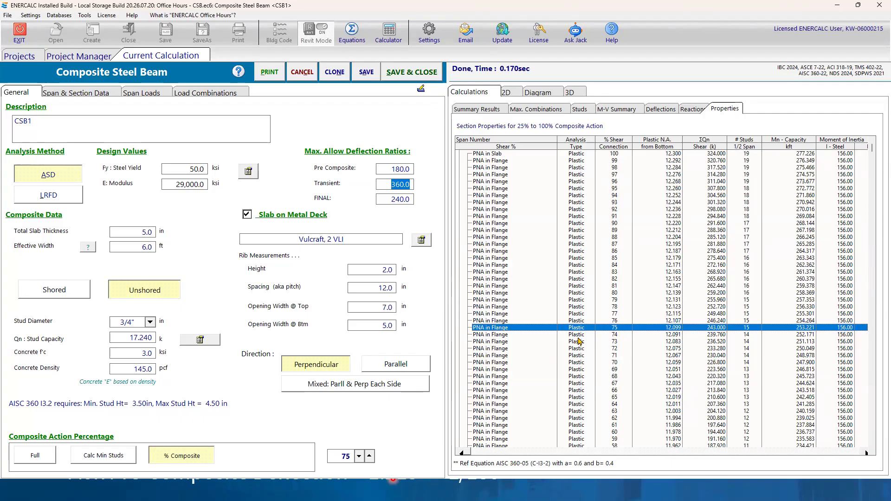
{"action": "scroll", "coordinate": [588, 371], "scroll_direction": "down", "scroll_amount": 2}
{"action": "scroll", "coordinate": [588, 371], "scroll_direction": "down", "scroll_amount": 3}
{"action": "left_click", "coordinate": [612, 336]}
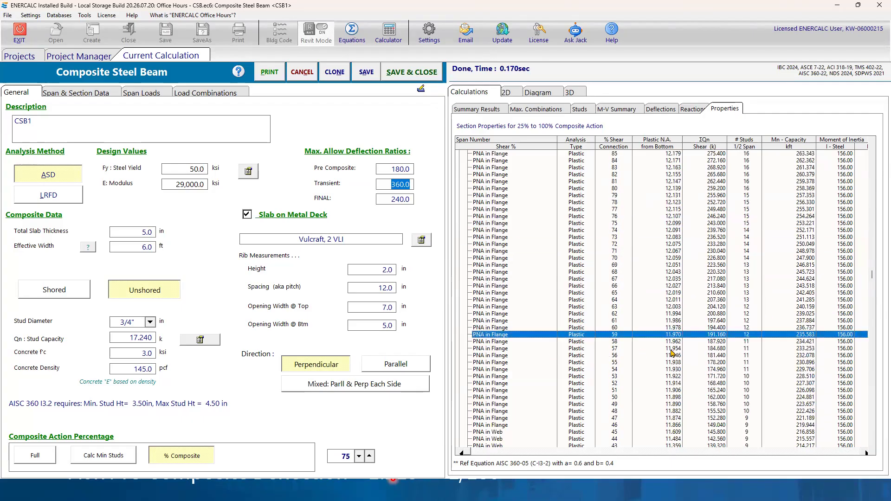
{"action": "scroll", "coordinate": [613, 349], "scroll_direction": "up", "scroll_amount": 1}
{"action": "scroll", "coordinate": [612, 349], "scroll_direction": "up", "scroll_amount": 4}
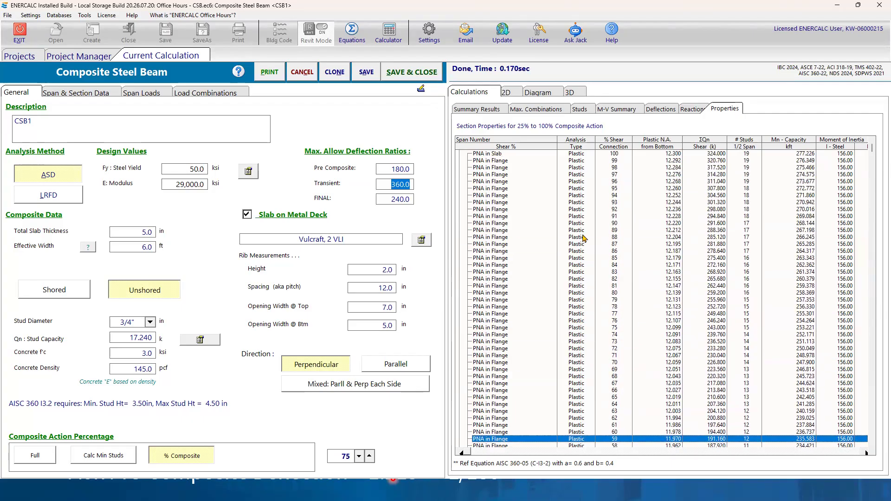
{"action": "left_click", "coordinate": [583, 187]}
{"action": "left_click", "coordinate": [575, 161]}
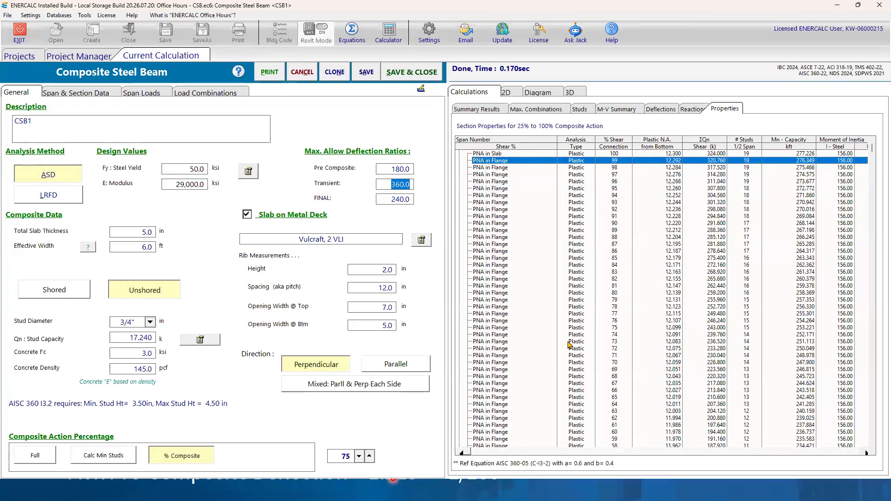
{"action": "left_click", "coordinate": [580, 109]}
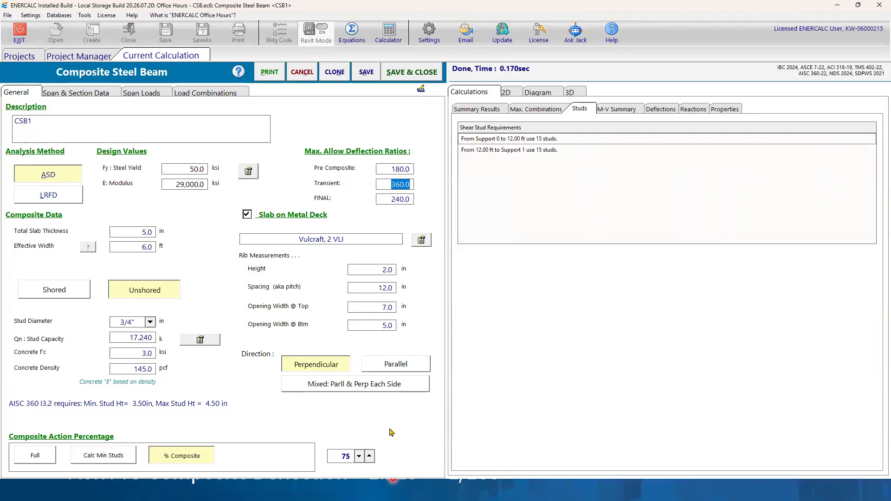
Set the composite action percentage to 95 %.
{"action": "left_click", "coordinate": [332, 453]}
{"action": "key", "text": "BackSpace"}
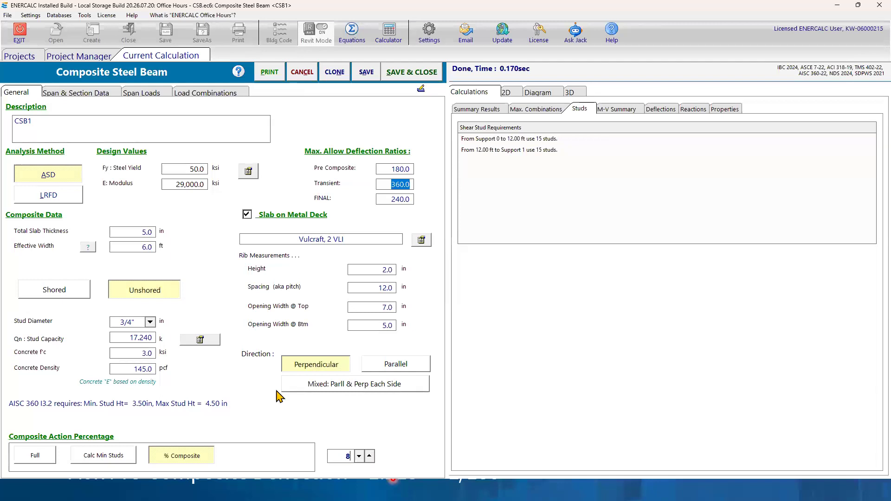
{"action": "type", "text": "95"}
{"action": "left_click", "coordinate": [184, 125]}
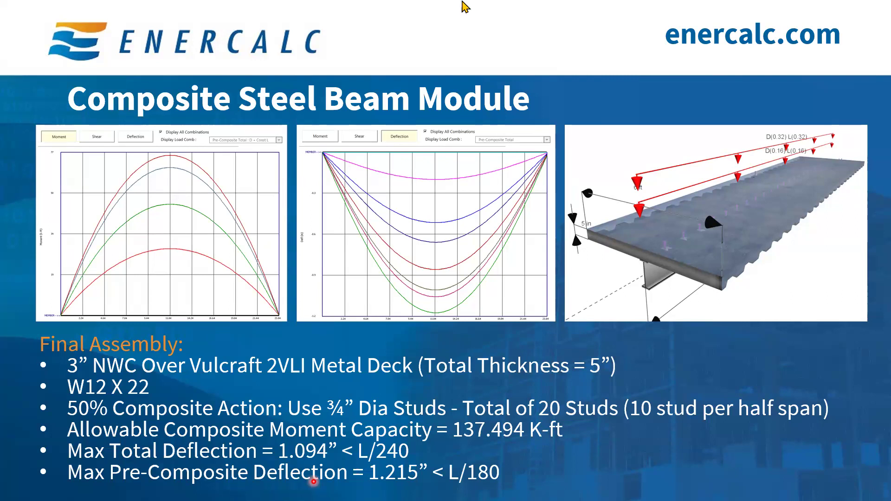
Switch from the presentation back to ENERCALC and look through the AISC and user-defined steel section databases, closing them without a selection.
{"action": "left_click_drag", "start_coordinate": [462, 1], "coordinate": [463, 4]}
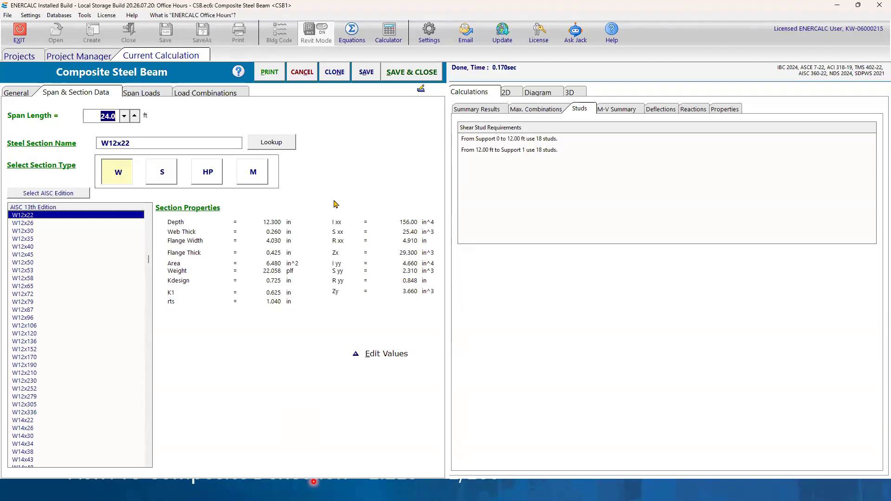
{"action": "left_click", "coordinate": [285, 147]}
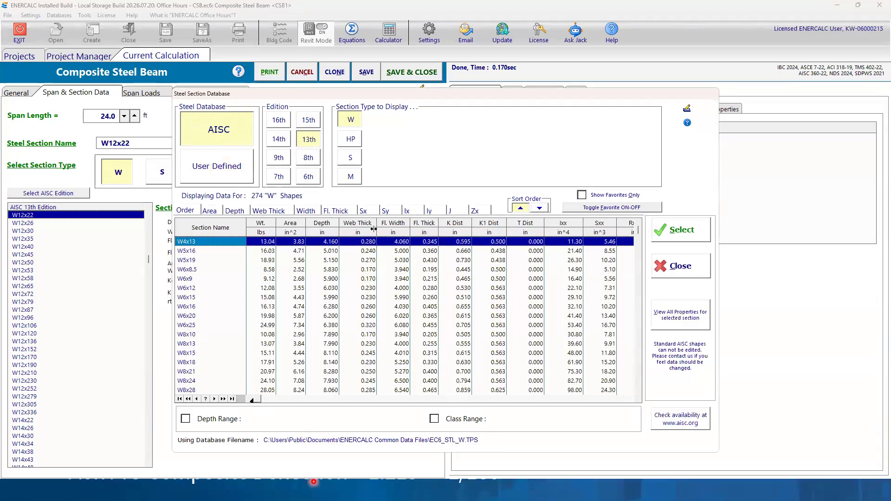
{"action": "left_click", "coordinate": [207, 175]}
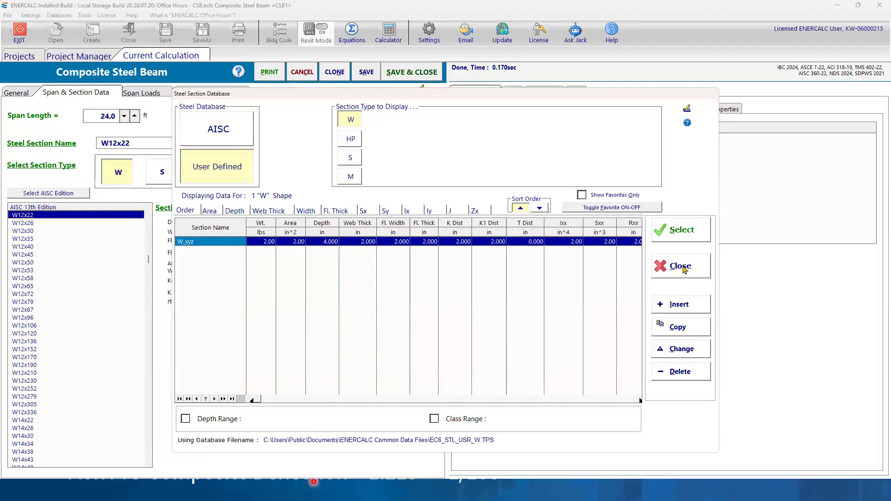
{"action": "left_click", "coordinate": [235, 133]}
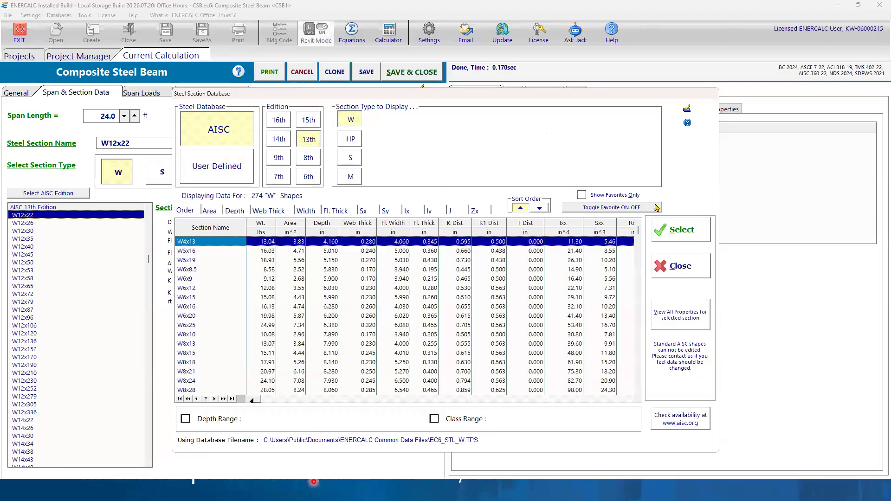
{"action": "left_click", "coordinate": [685, 271]}
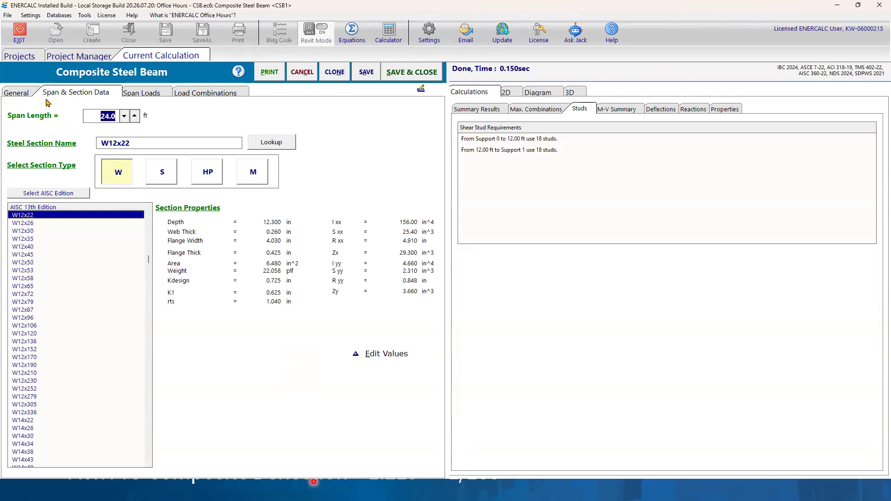
Review the beam's general inputs, span and section data, and span loads with their load application options.
{"action": "left_click", "coordinate": [19, 92]}
{"action": "left_click", "coordinate": [84, 92]}
{"action": "left_click", "coordinate": [134, 93]}
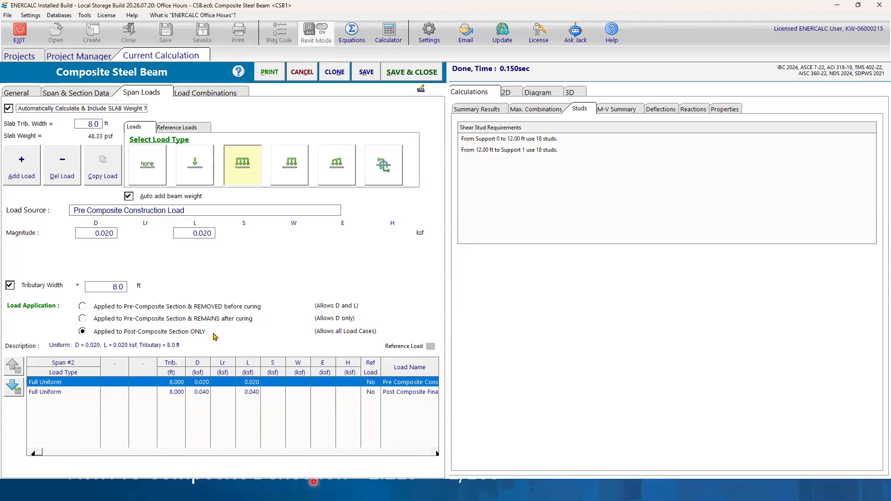
Open the help for the Composite Steel Beam module and find its Span Loads section.
{"action": "left_click", "coordinate": [238, 72]}
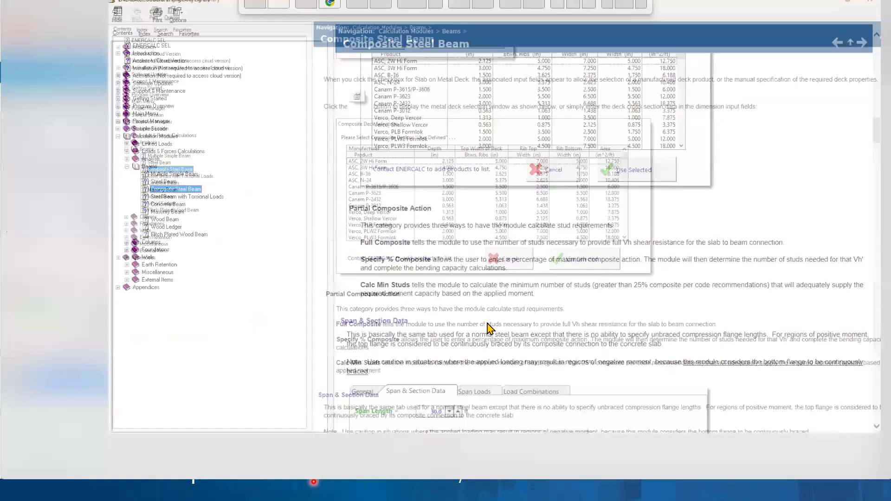
{"action": "scroll", "coordinate": [488, 328], "scroll_direction": "up", "scroll_amount": 7}
{"action": "scroll", "coordinate": [492, 325], "scroll_direction": "up", "scroll_amount": 10}
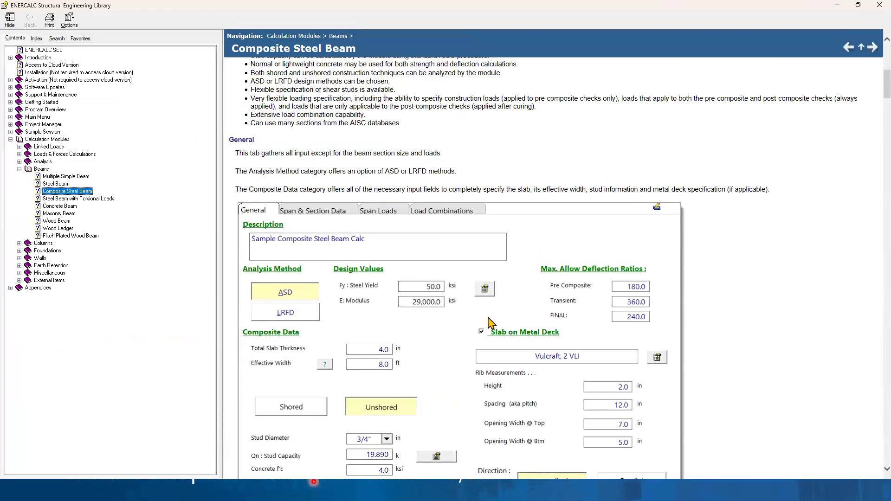
{"action": "scroll", "coordinate": [504, 315], "scroll_direction": "up", "scroll_amount": 3}
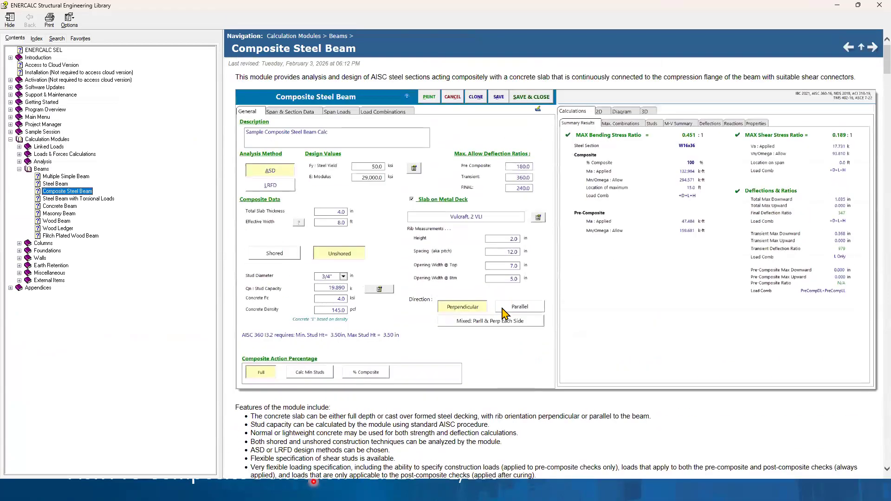
{"action": "scroll", "coordinate": [505, 314], "scroll_direction": "down", "scroll_amount": 15}
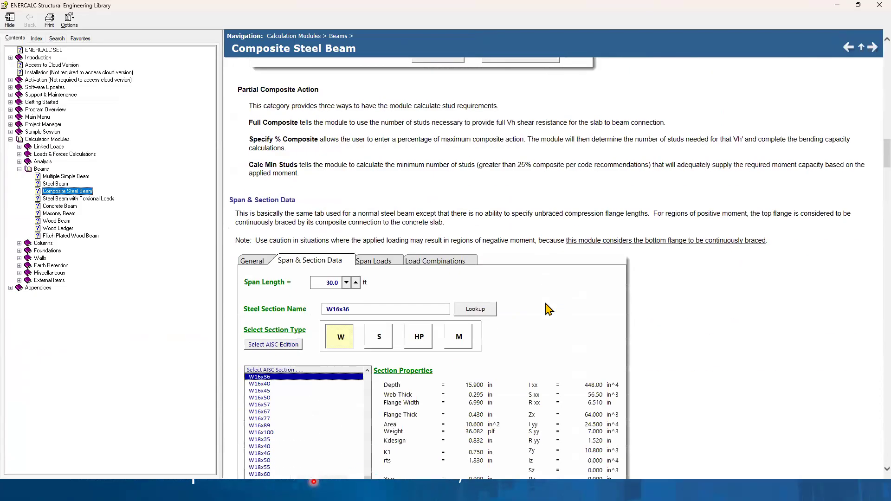
{"action": "scroll", "coordinate": [547, 308], "scroll_direction": "down", "scroll_amount": 12}
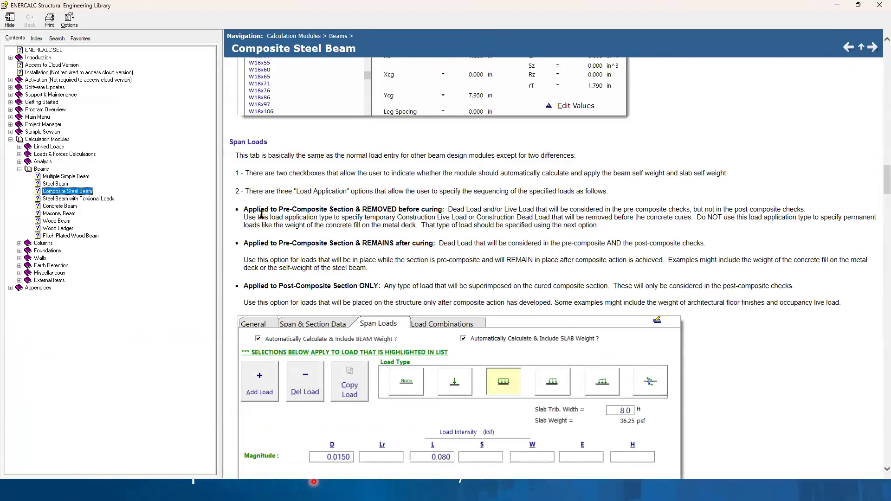
Highlight and read the help descriptions of the three load application options: removed before curing, remains after curing, and post-composite only.
{"action": "left_click", "coordinate": [256, 205]}
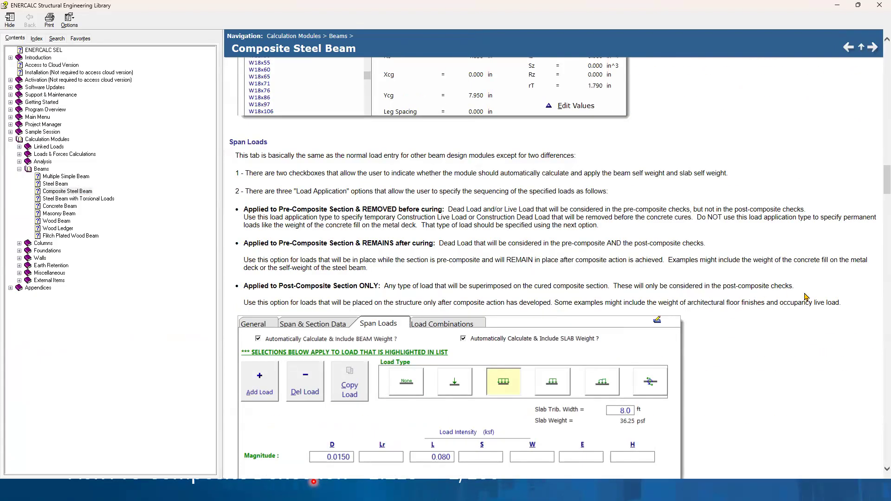
{"action": "left_click_drag", "start_coordinate": [811, 291], "coordinate": [252, 209]}
{"action": "left_click", "coordinate": [252, 209]}
{"action": "left_click_drag", "start_coordinate": [252, 210], "coordinate": [245, 207]}
{"action": "left_click_drag", "start_coordinate": [245, 207], "coordinate": [329, 210]}
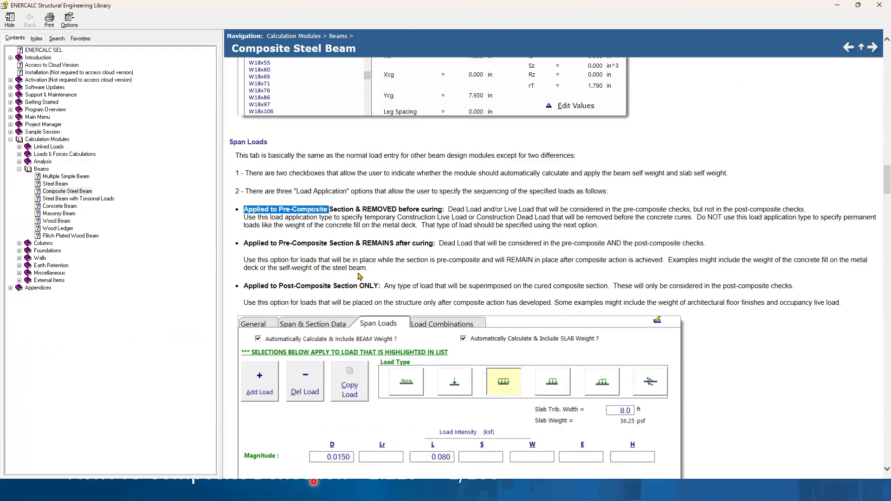
{"action": "left_click_drag", "start_coordinate": [329, 209], "coordinate": [443, 210]}
{"action": "left_click", "coordinate": [444, 210]}
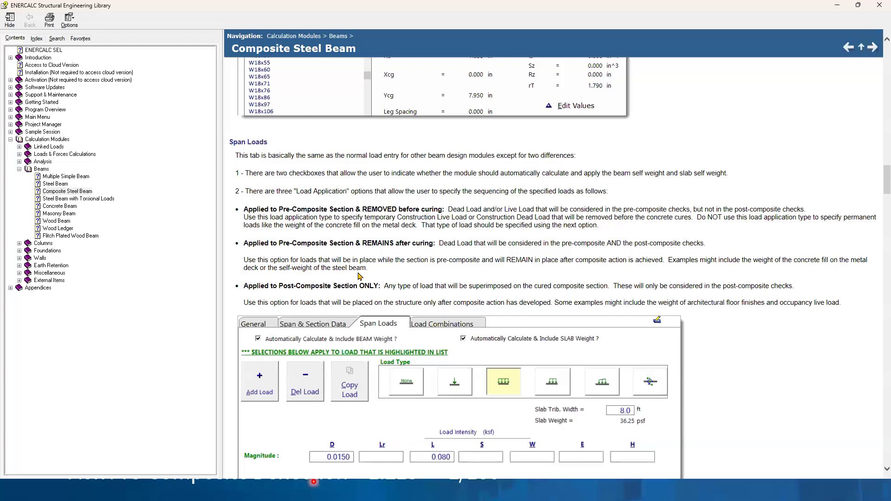
{"action": "left_click_drag", "start_coordinate": [245, 243], "coordinate": [260, 253]}
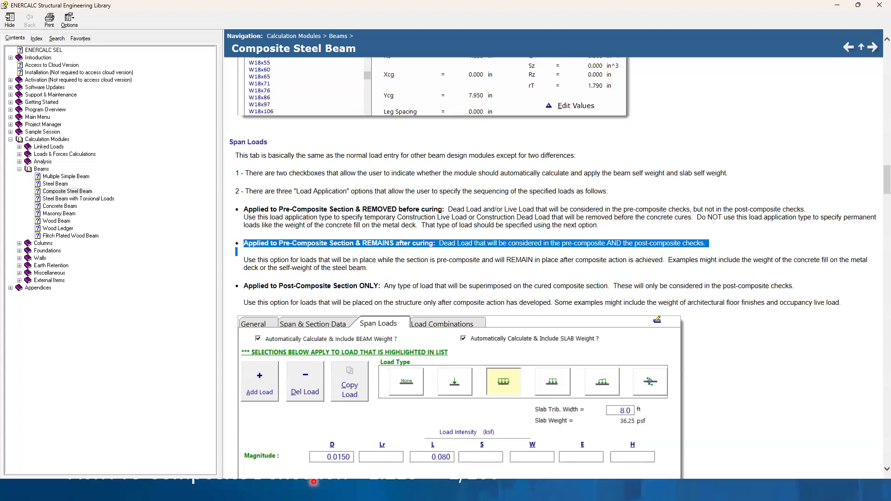
{"action": "triple_click", "coordinate": [334, 286]}
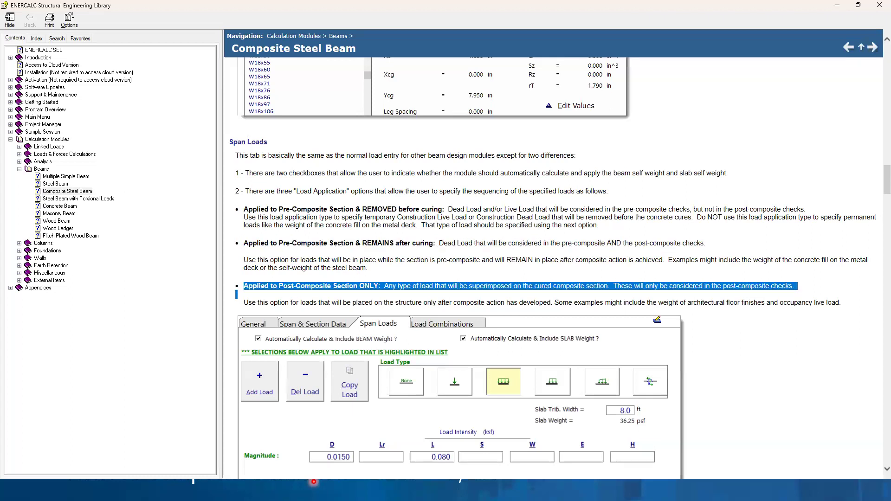
Go over the help text on the three load application options once more and return to the Composite Steel Beam calculation.
{"action": "left_click", "coordinate": [334, 286]}
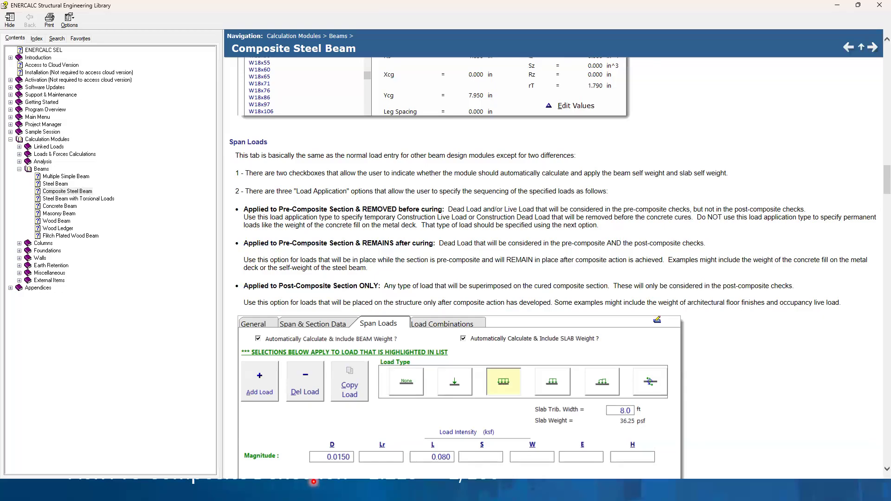
{"action": "left_click_drag", "start_coordinate": [398, 286], "coordinate": [285, 225]}
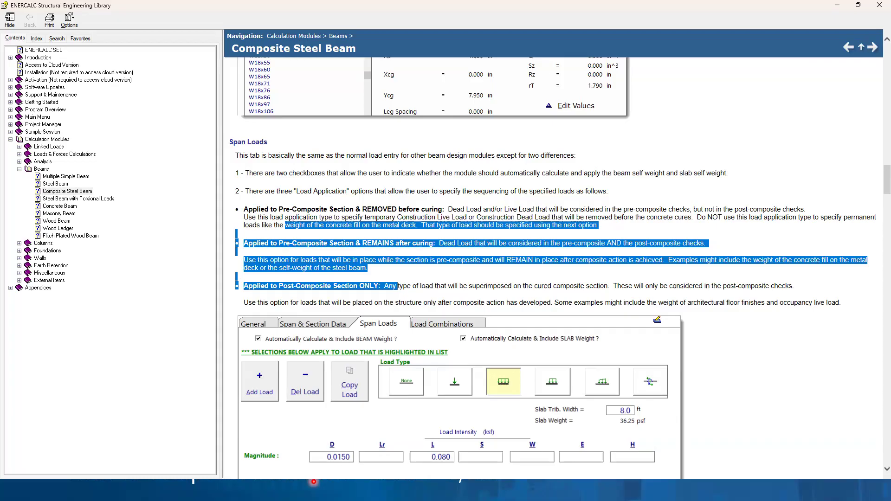
{"action": "left_click_drag", "start_coordinate": [285, 225], "coordinate": [282, 209]}
{"action": "left_click", "coordinate": [282, 209]}
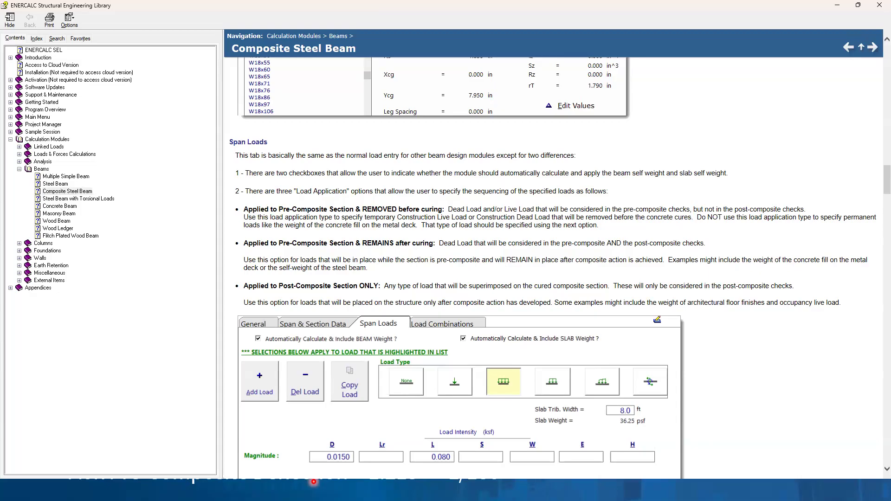
{"action": "key", "text": "alt+Tab"}
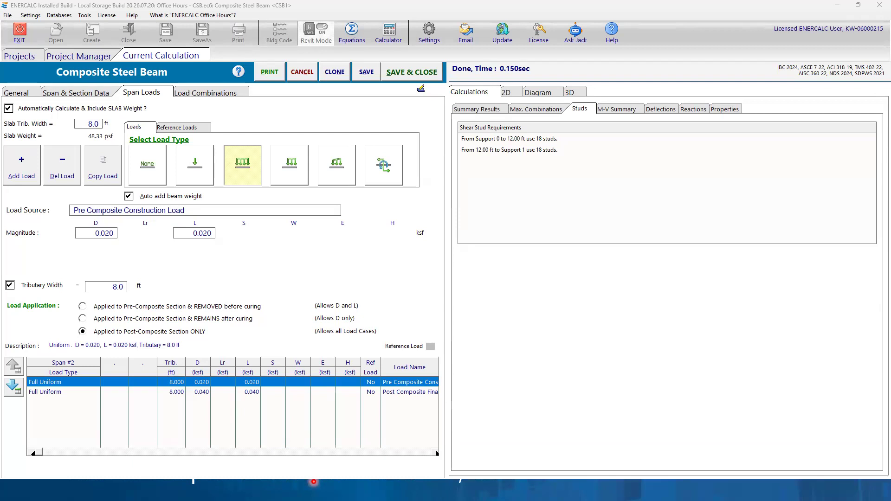
Review the beam's general inputs and summary results, along with the span loads and the automatic slab weight setting.
{"action": "left_click", "coordinate": [509, 92]}
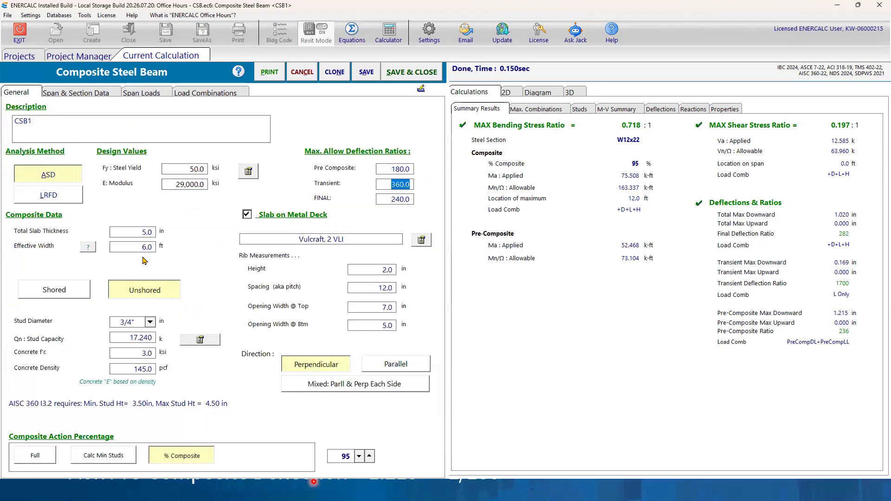
{"action": "left_click", "coordinate": [143, 249]}
{"action": "left_click", "coordinate": [82, 94]}
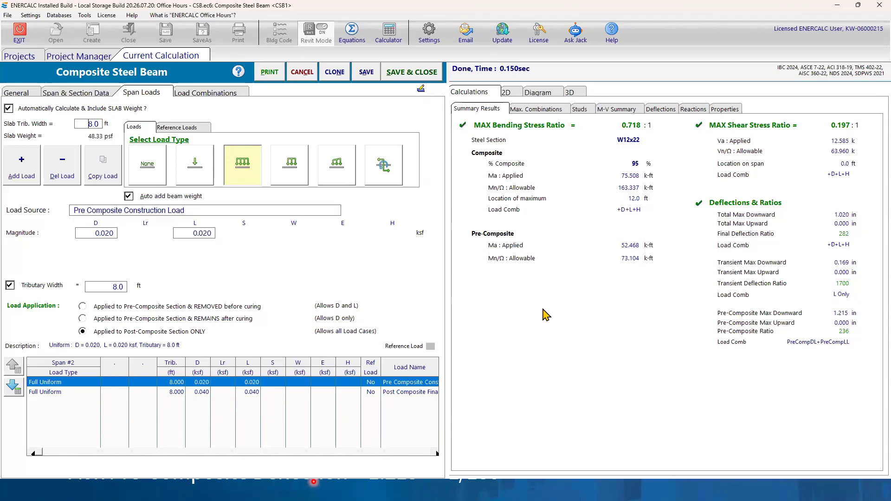
{"action": "left_click", "coordinate": [8, 108]}
Switch the beam's general inputs to shored construction to compare the results, and restore unshored construction.
{"action": "left_click", "coordinate": [19, 93]}
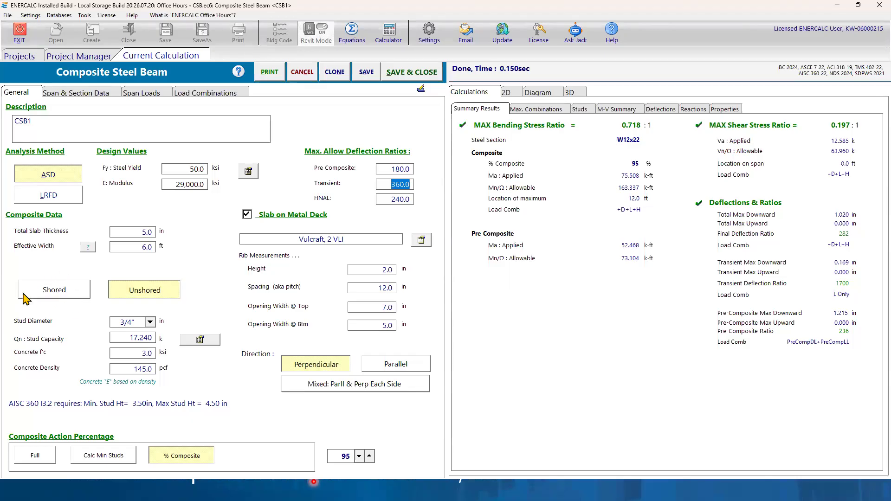
{"action": "left_click", "coordinate": [57, 297]}
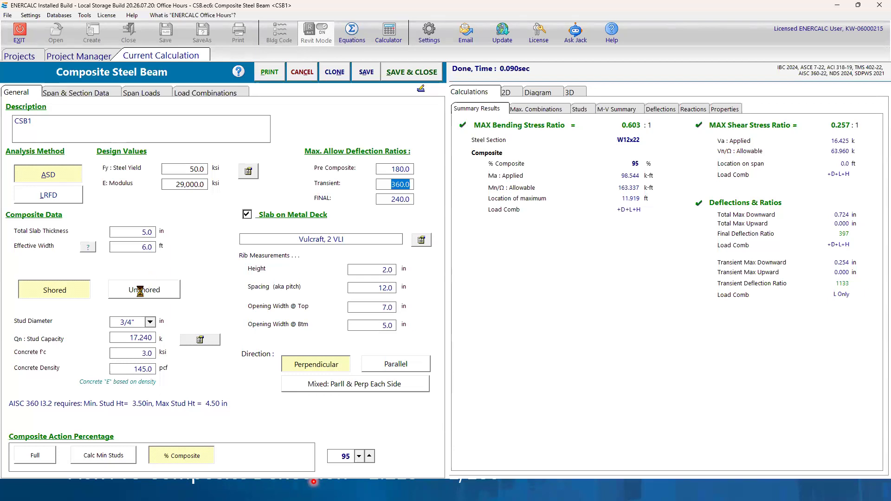
{"action": "left_click", "coordinate": [138, 289]}
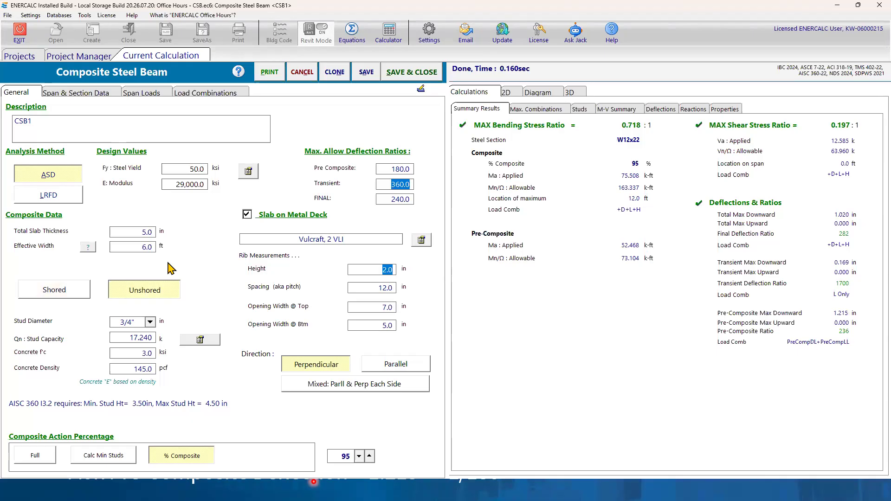
Set the beam's composite action percentage to 50.
{"action": "left_click", "coordinate": [346, 457]}
{"action": "type", "text": "50"}
{"action": "left_click", "coordinate": [314, 482]}
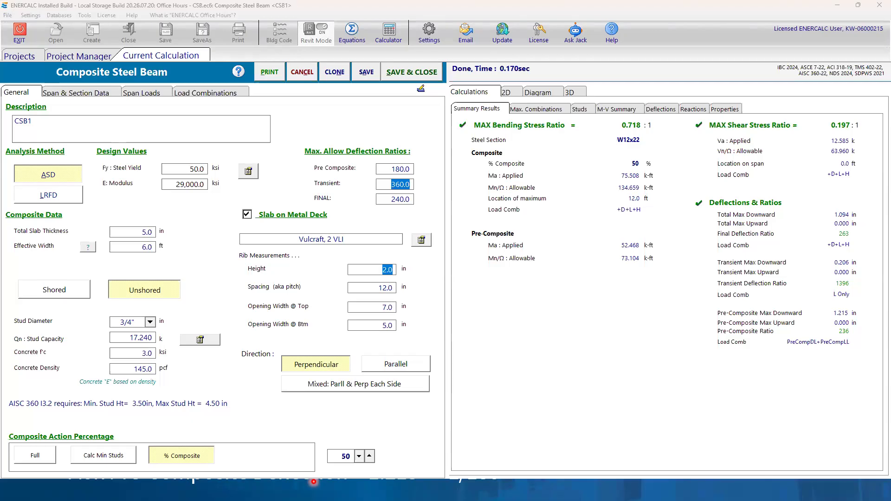